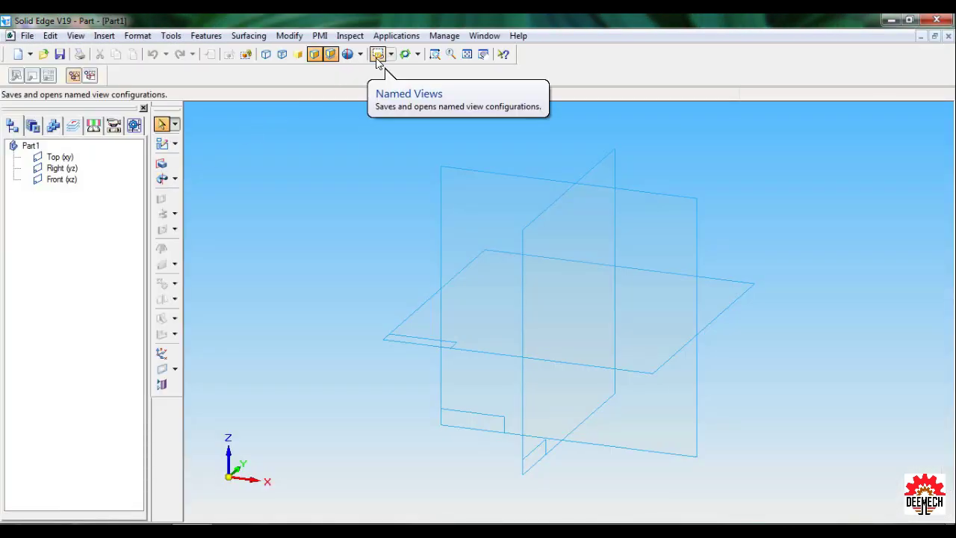
Step: Switch the view to the iso named view, then review the toolbar settings and Tools menu
{"action": "left_click", "coordinate": [377, 57]}
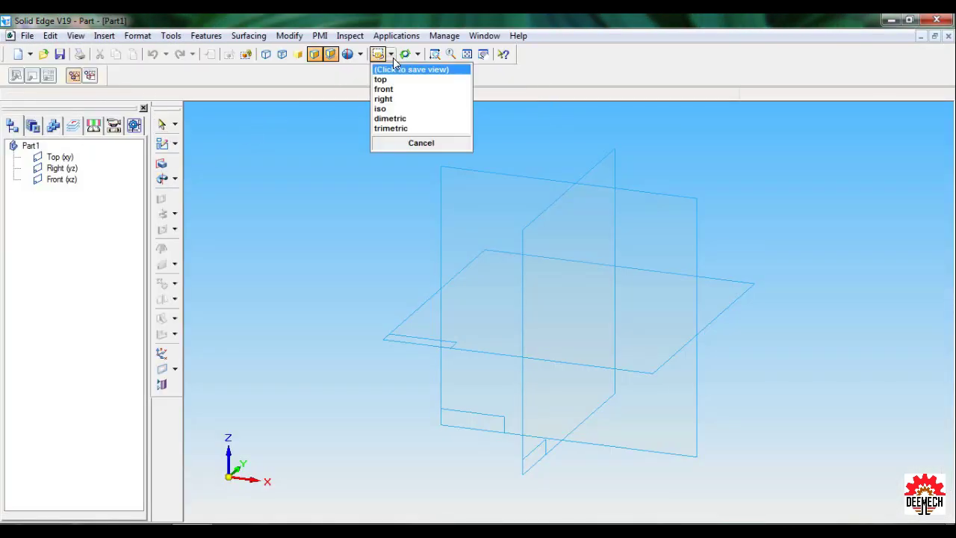
{"action": "left_click", "coordinate": [387, 109]}
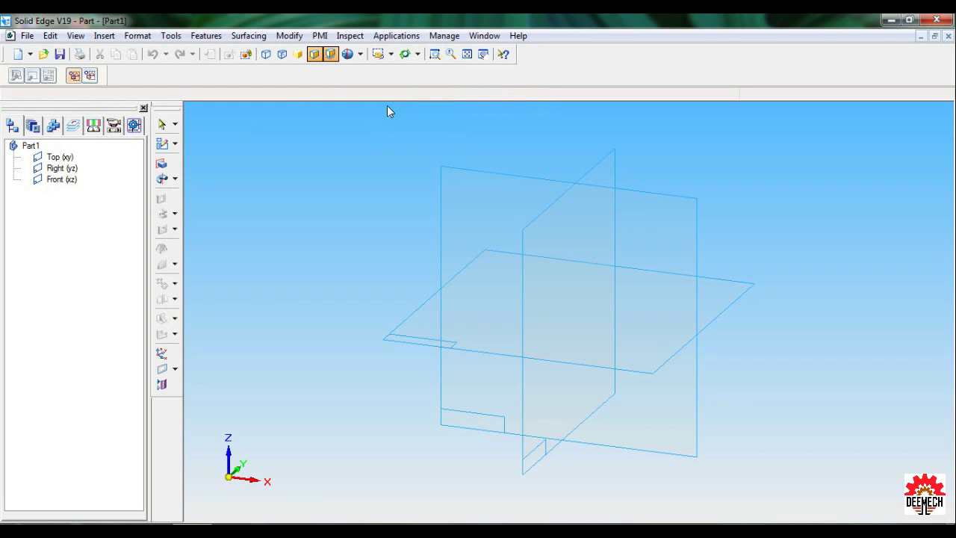
{"action": "left_click", "coordinate": [77, 38]}
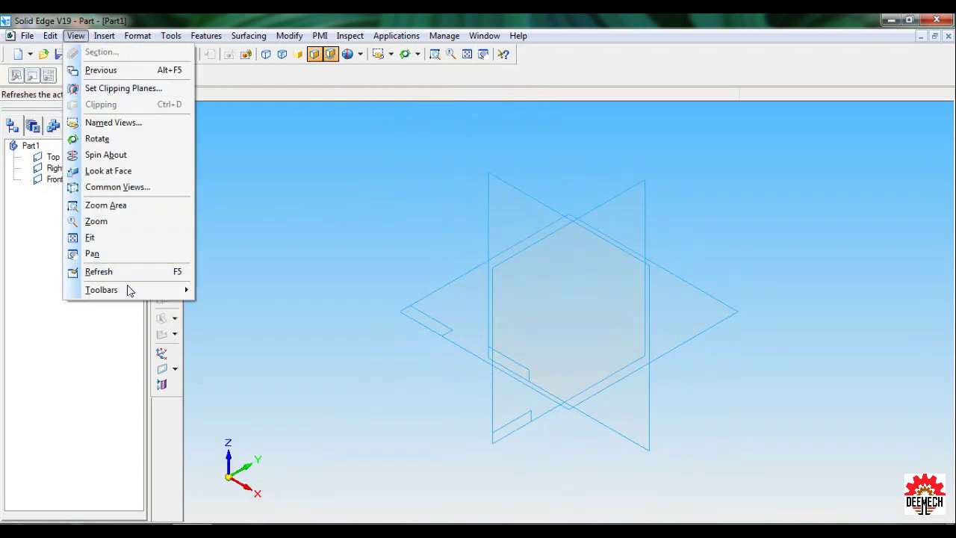
{"action": "mouse_move", "coordinate": [129, 292]}
{"action": "left_click", "coordinate": [243, 402]}
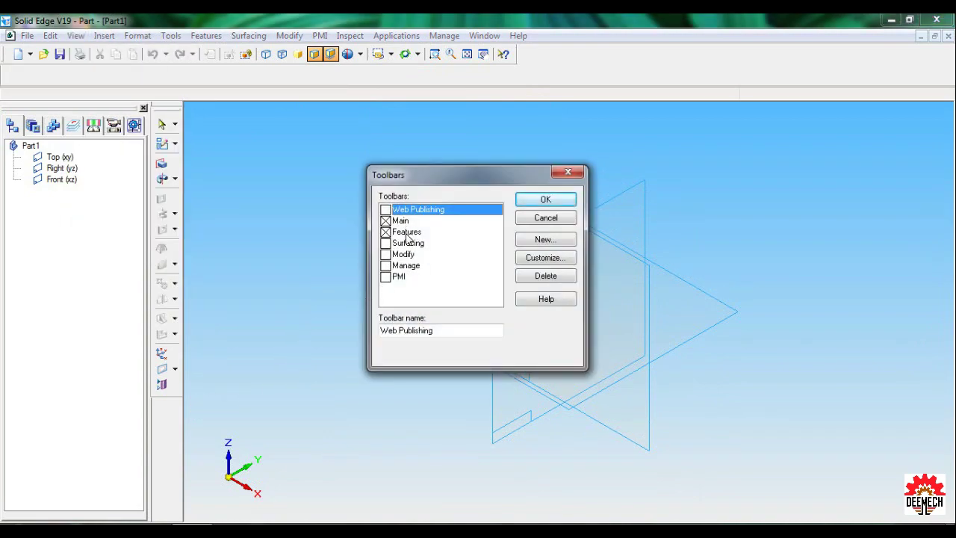
{"action": "left_click", "coordinate": [545, 202]}
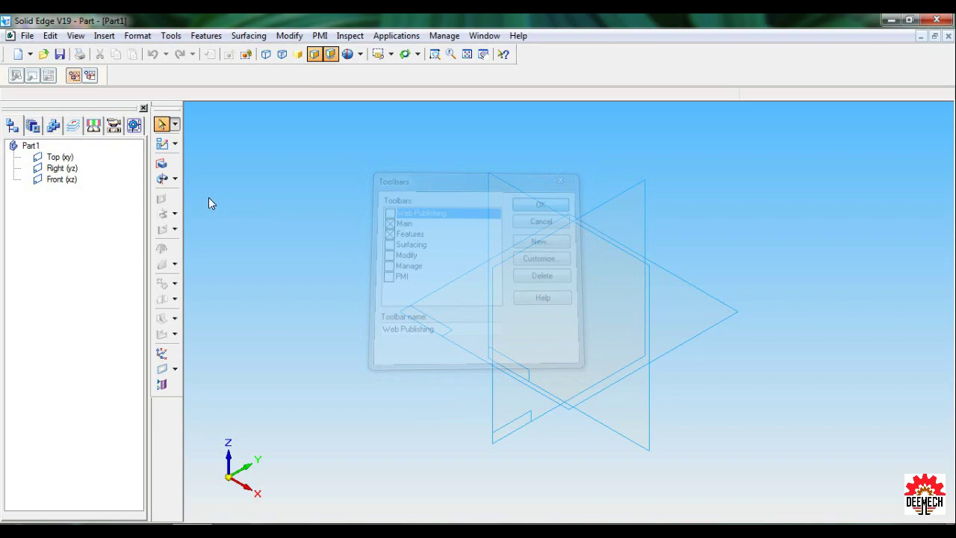
{"action": "left_click", "coordinate": [172, 35]}
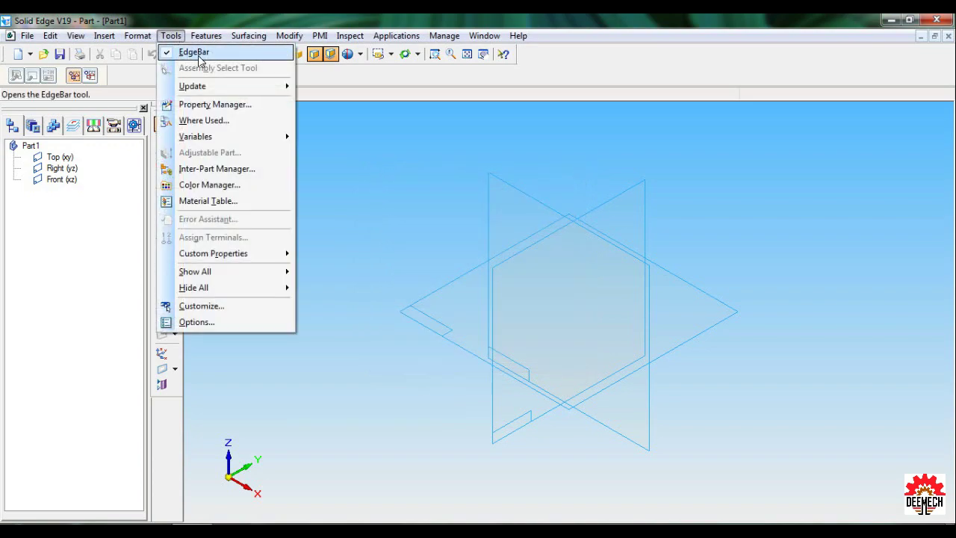
{"action": "left_click", "coordinate": [360, 199]}
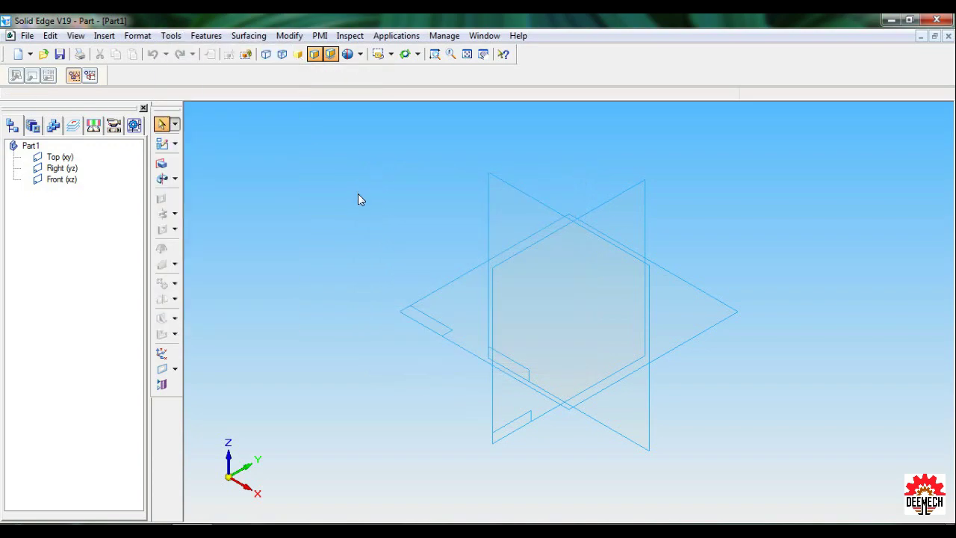
Step: Start a protrusion on the Front (xz) plane and draw two circles centred on the origin
{"action": "left_click", "coordinate": [160, 164]}
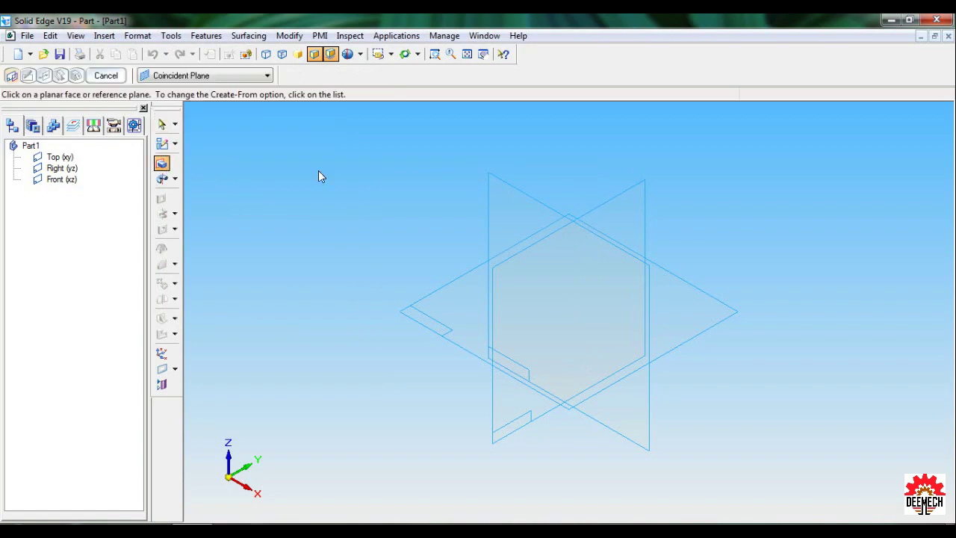
{"action": "left_click", "coordinate": [512, 194]}
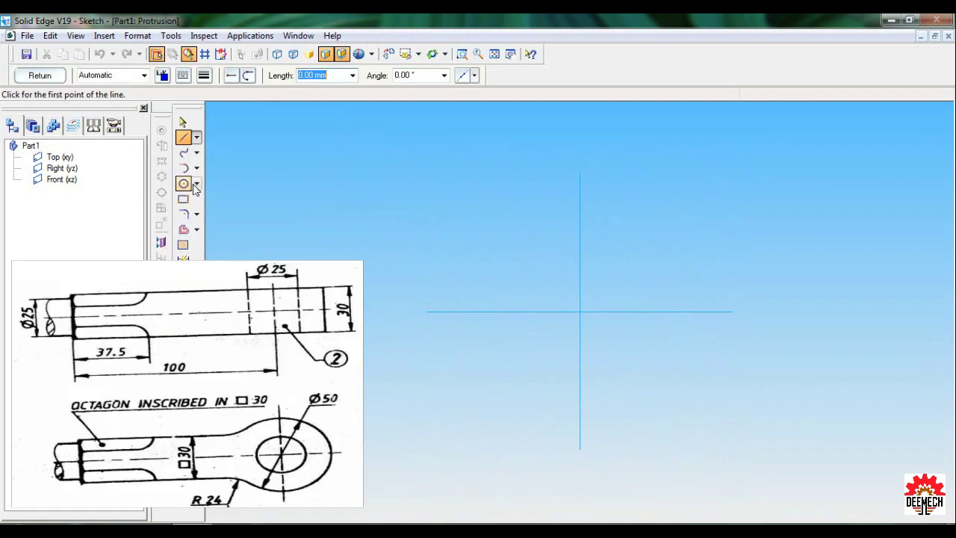
{"action": "left_click", "coordinate": [197, 183]}
{"action": "left_click", "coordinate": [256, 188]}
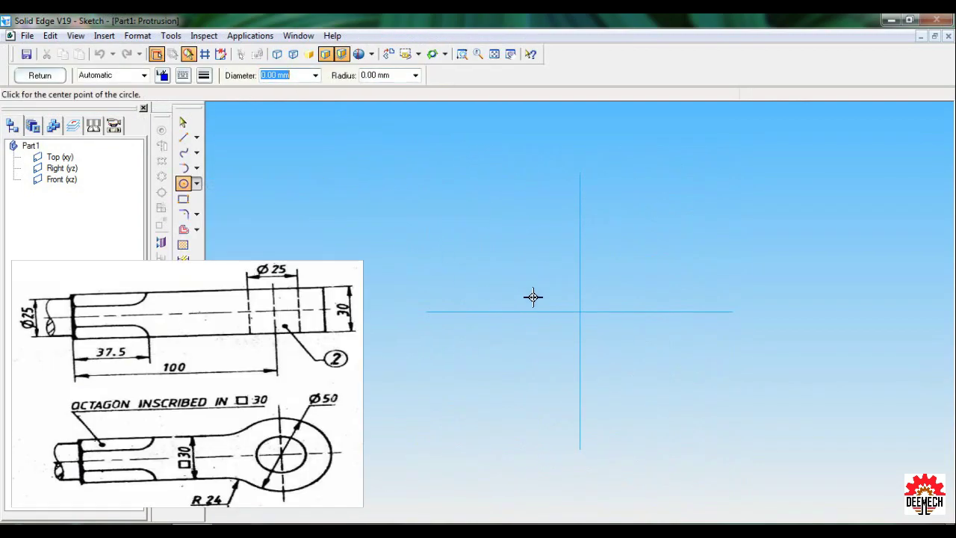
{"action": "left_click", "coordinate": [581, 311]}
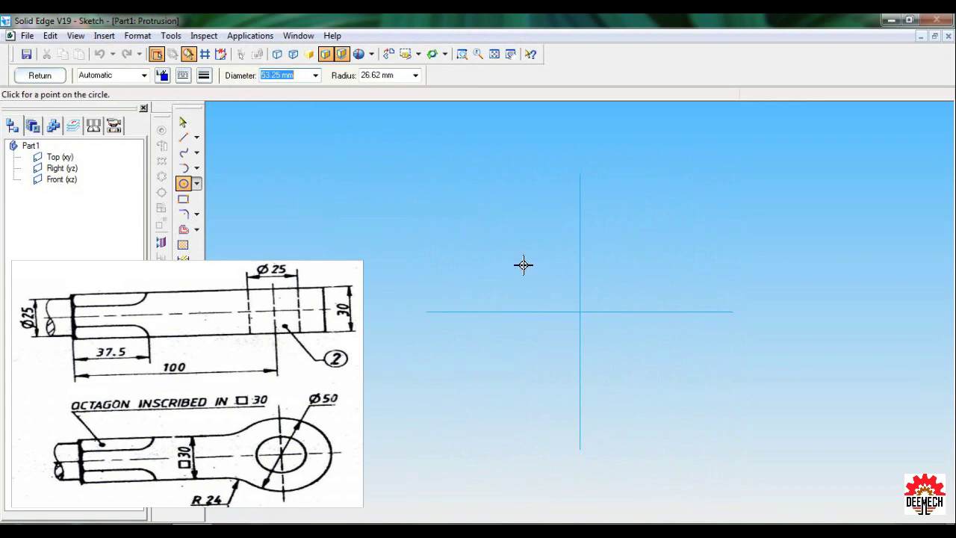
{"action": "left_click", "coordinate": [510, 257]}
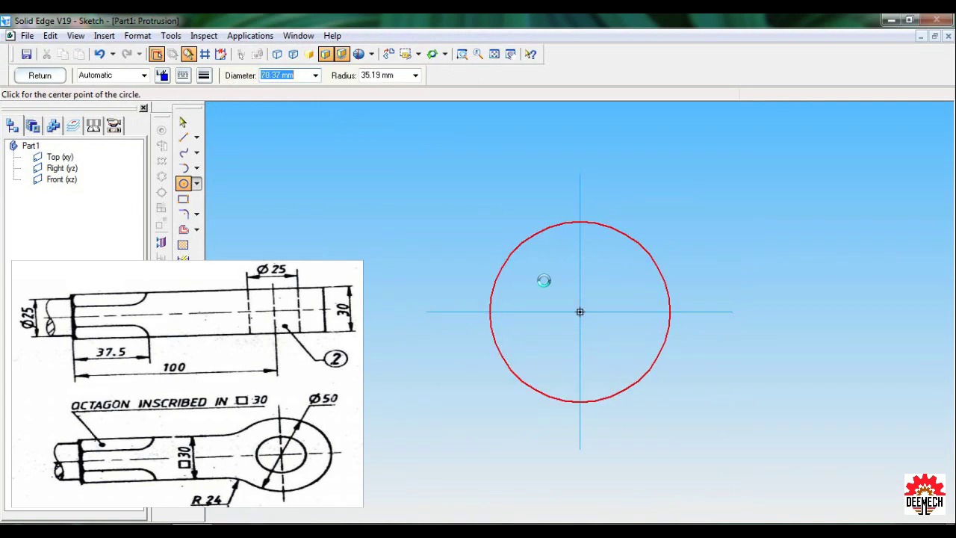
{"action": "left_click", "coordinate": [580, 312]}
{"action": "left_click", "coordinate": [524, 272]}
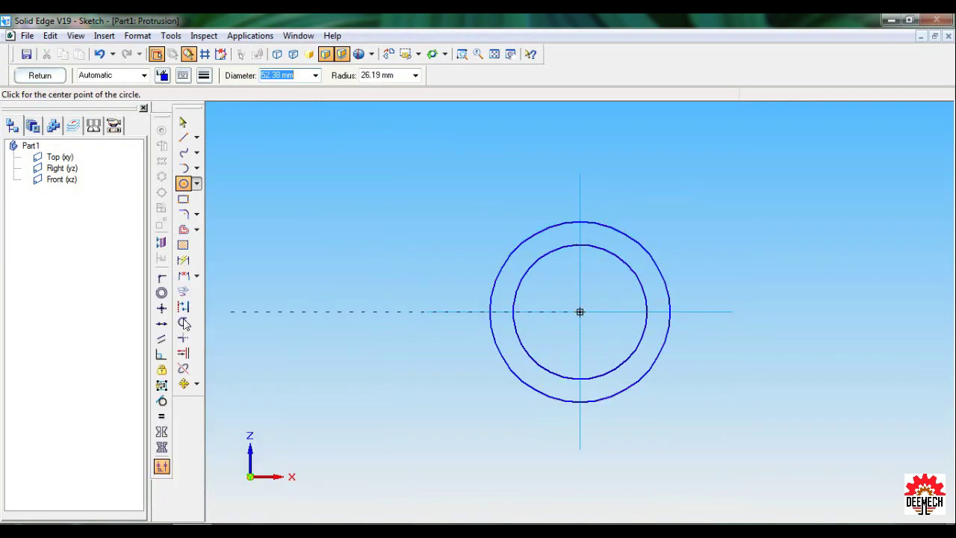
Step: Dimension the inner circle to Ø25 and the outer to Ø50, then finish the sketch
{"action": "left_click", "coordinate": [183, 260]}
{"action": "left_click", "coordinate": [609, 252]}
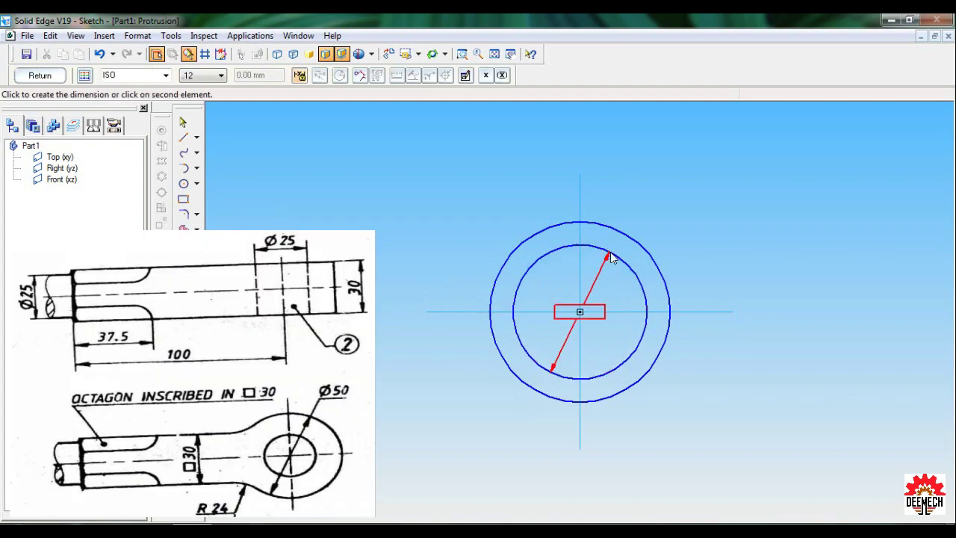
{"action": "left_click", "coordinate": [647, 217]}
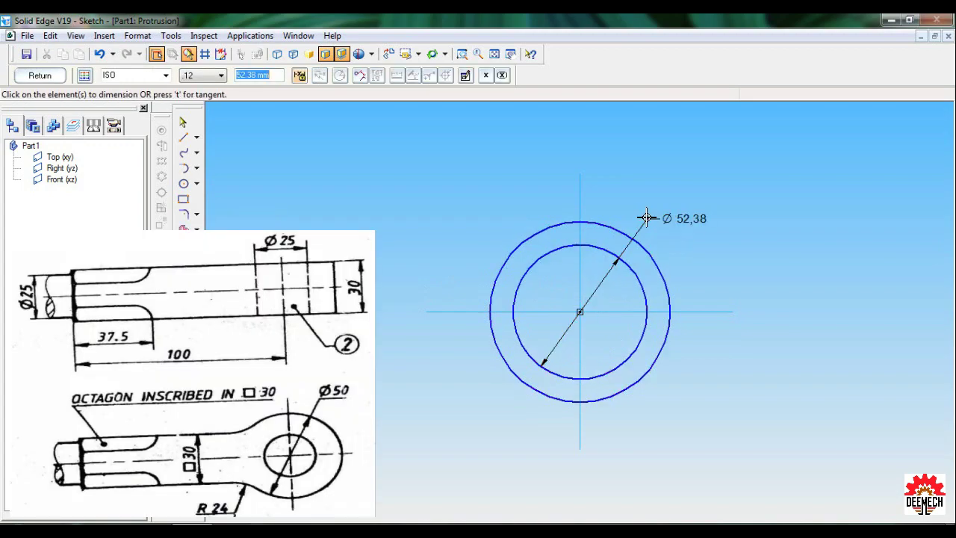
{"action": "type", "text": "25"}
{"action": "key", "text": "Return"}
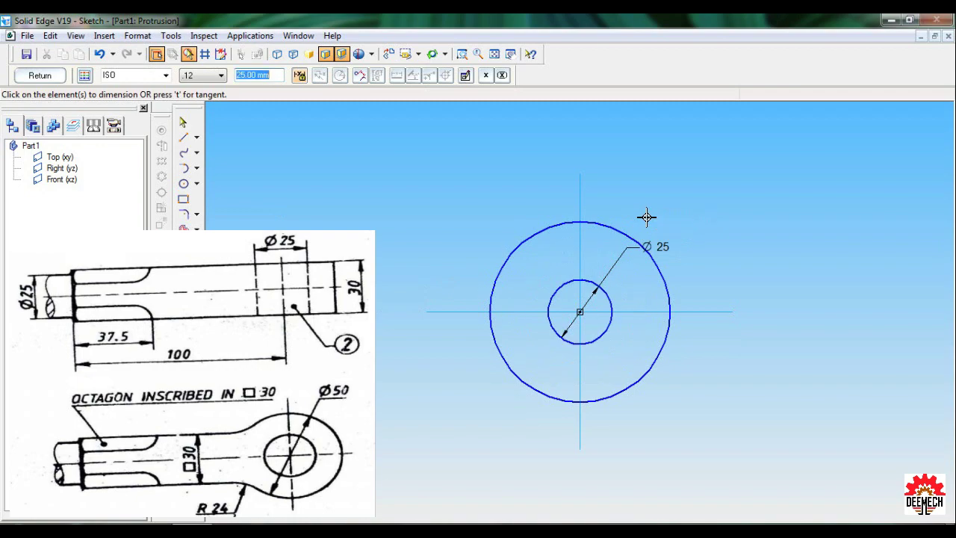
{"action": "left_click", "coordinate": [631, 232]}
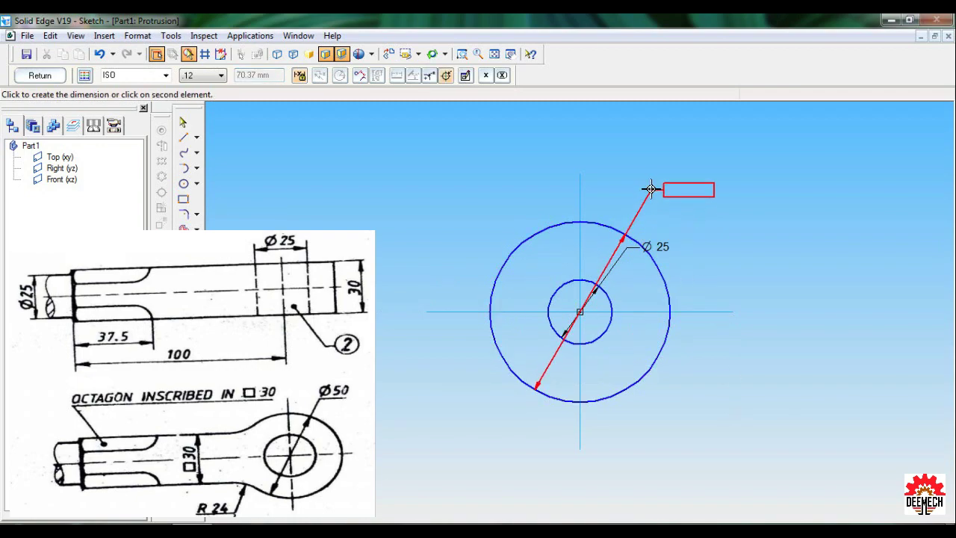
{"action": "left_click", "coordinate": [651, 190]}
{"action": "type", "text": "5"}
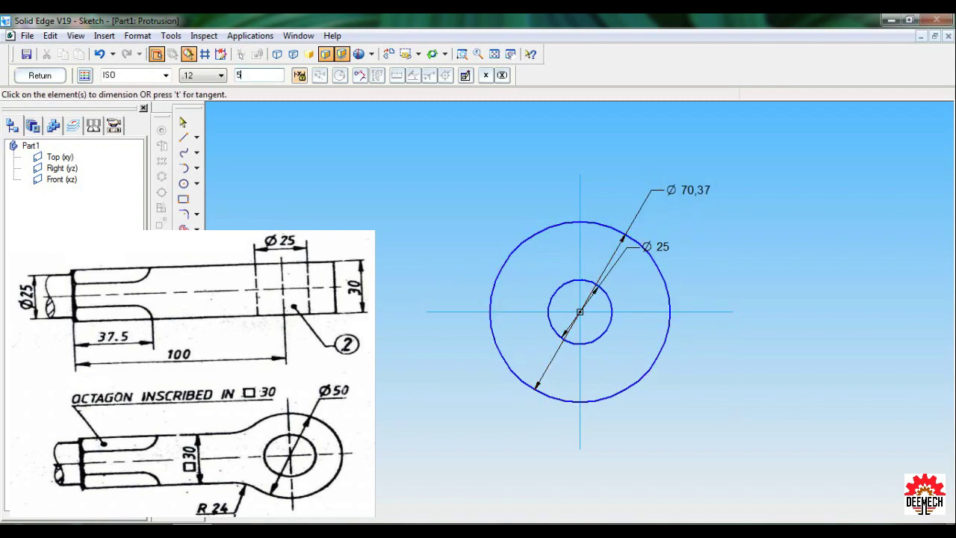
{"action": "type", "text": "0"}
{"action": "key", "text": "Return"}
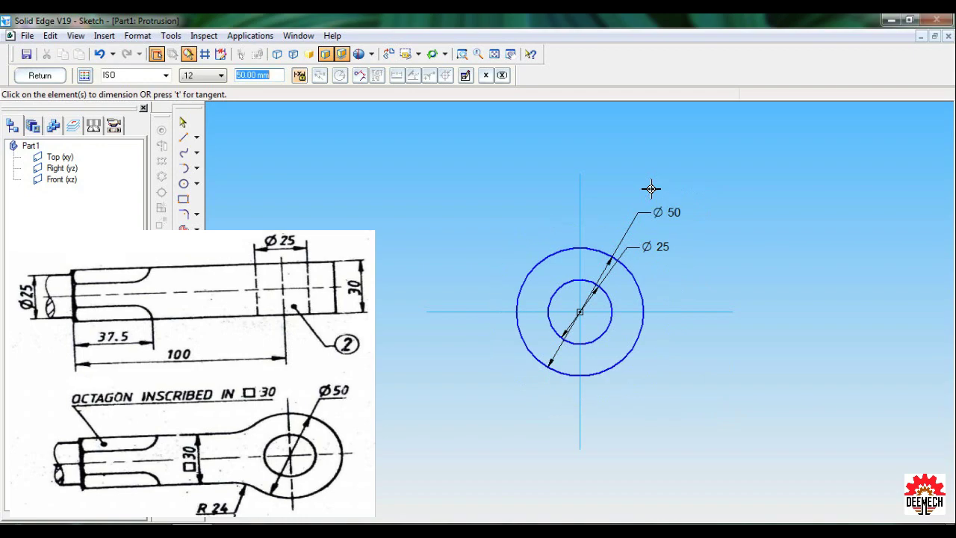
{"action": "left_click", "coordinate": [40, 75]}
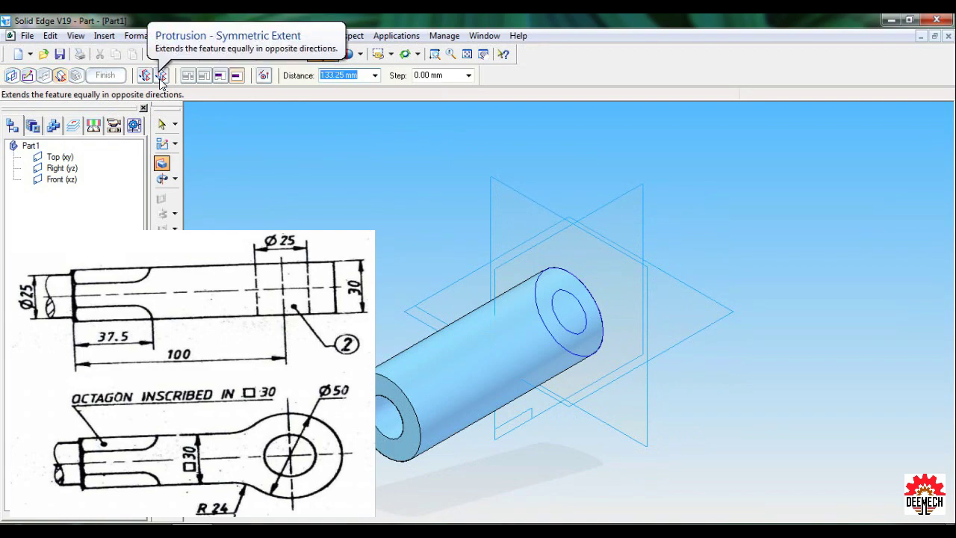
Step: Extrude the Ø50/Ø25 ring with a symmetric 30 mm extent and finish the protrusion
{"action": "left_click", "coordinate": [161, 76]}
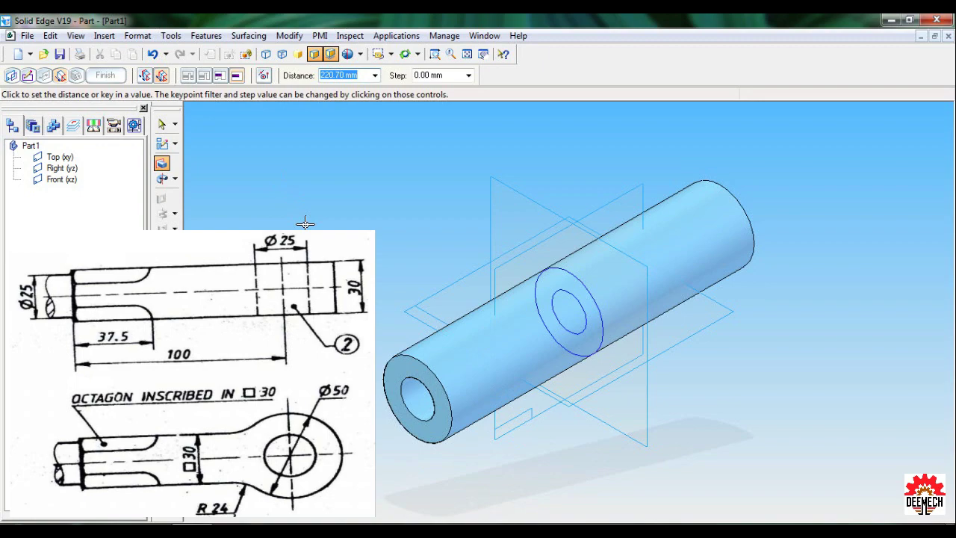
{"action": "type", "text": "30"}
{"action": "key", "text": "Return"}
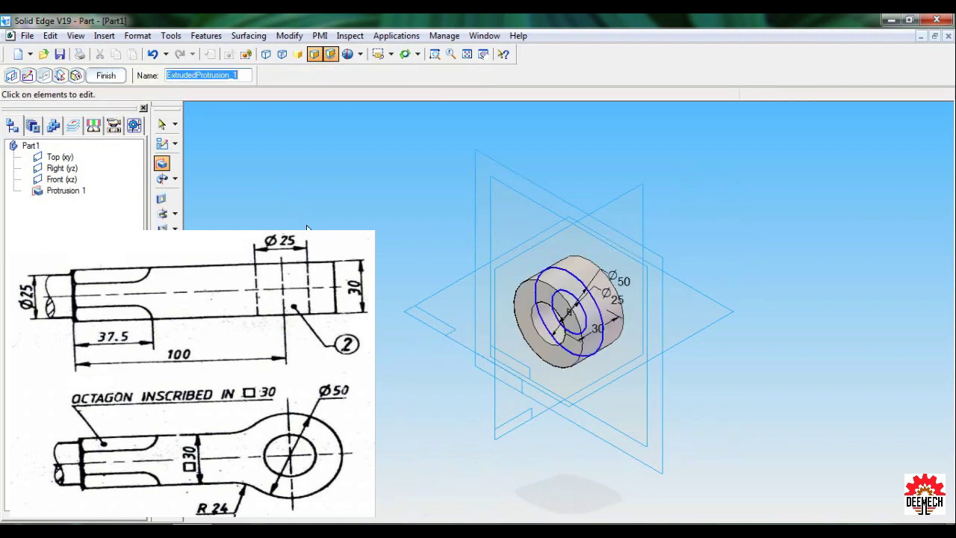
{"action": "left_click", "coordinate": [105, 76]}
{"action": "left_click", "coordinate": [107, 75]}
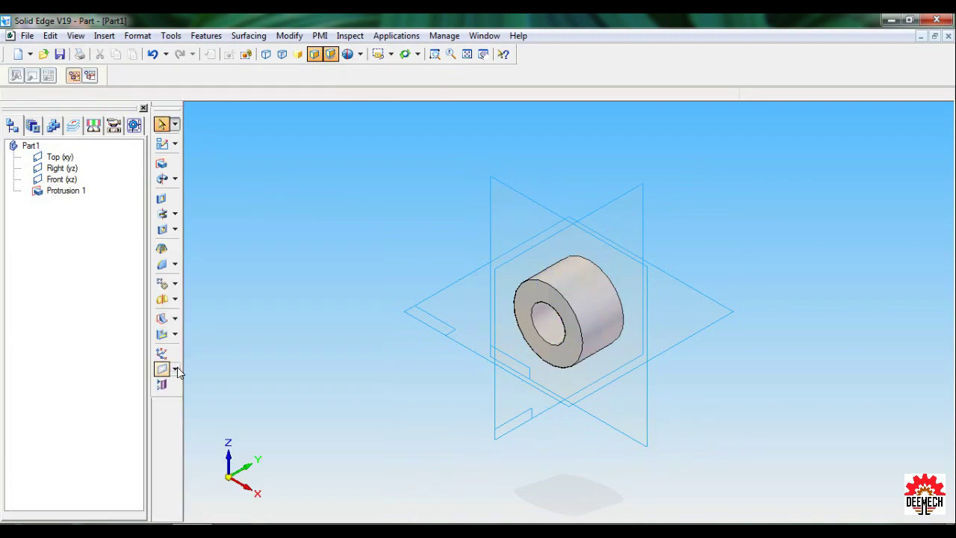
Step: Create a plane parallel to the Right (yz) plane at 100-37.5 = 62.5 mm offset
{"action": "left_click", "coordinate": [174, 370]}
{"action": "left_click", "coordinate": [229, 388]}
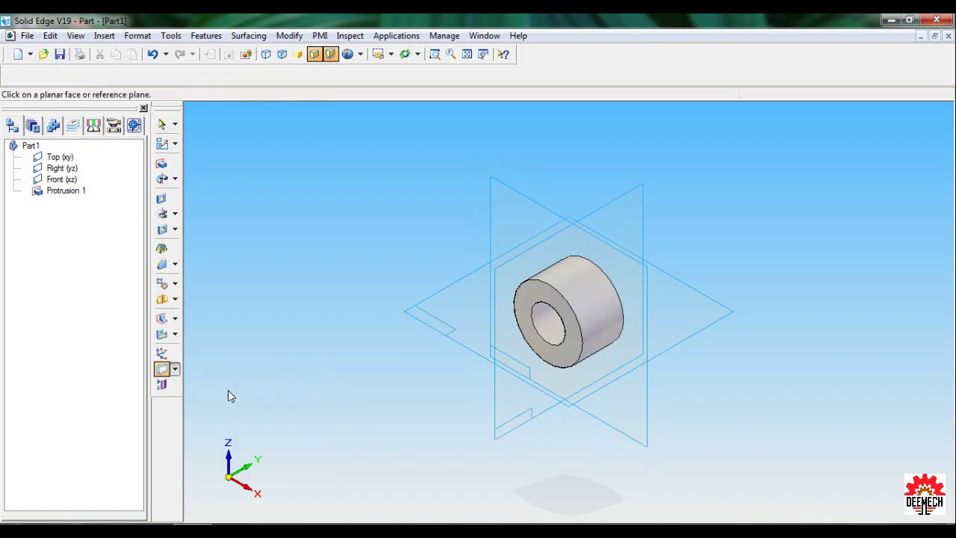
{"action": "left_click", "coordinate": [611, 213]}
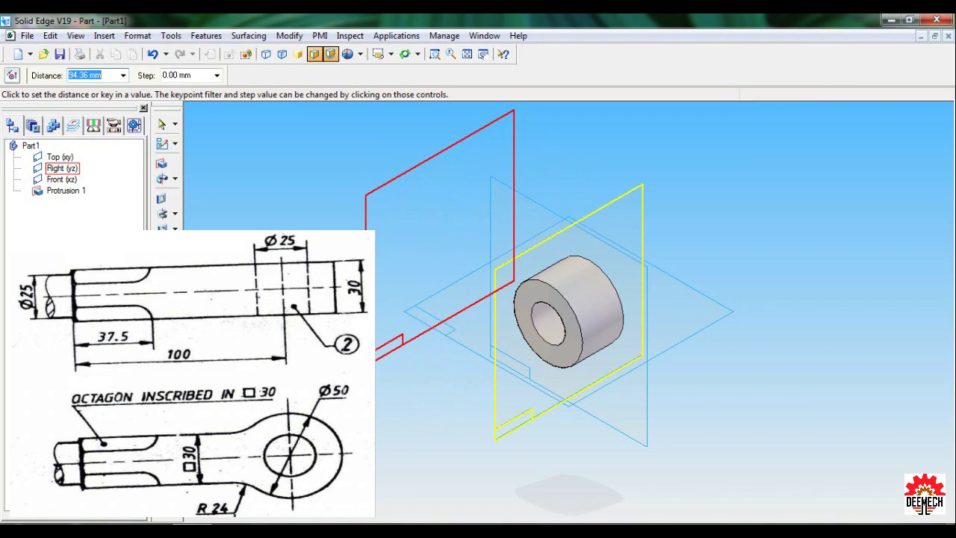
{"action": "type", "text": "100-37.5"}
{"action": "key", "text": "Return"}
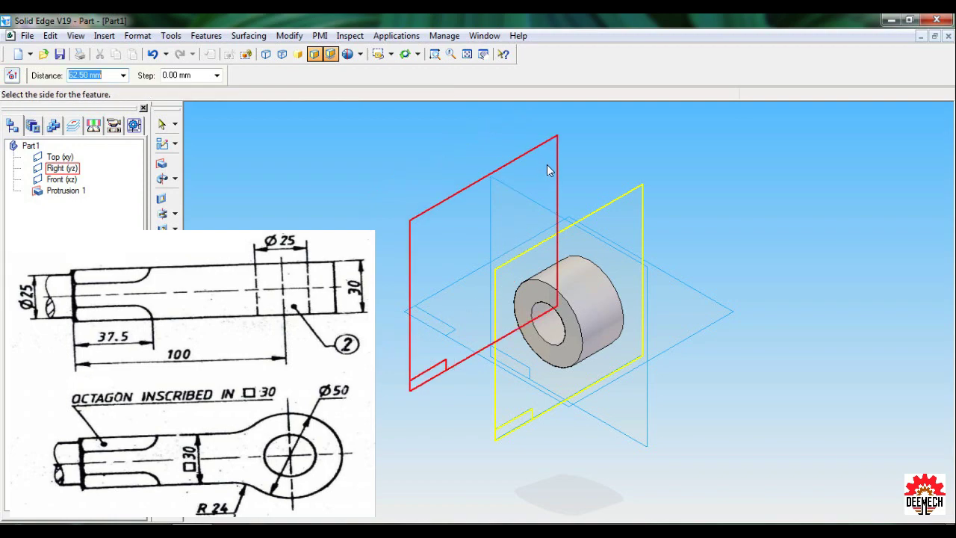
{"action": "left_click", "coordinate": [548, 166]}
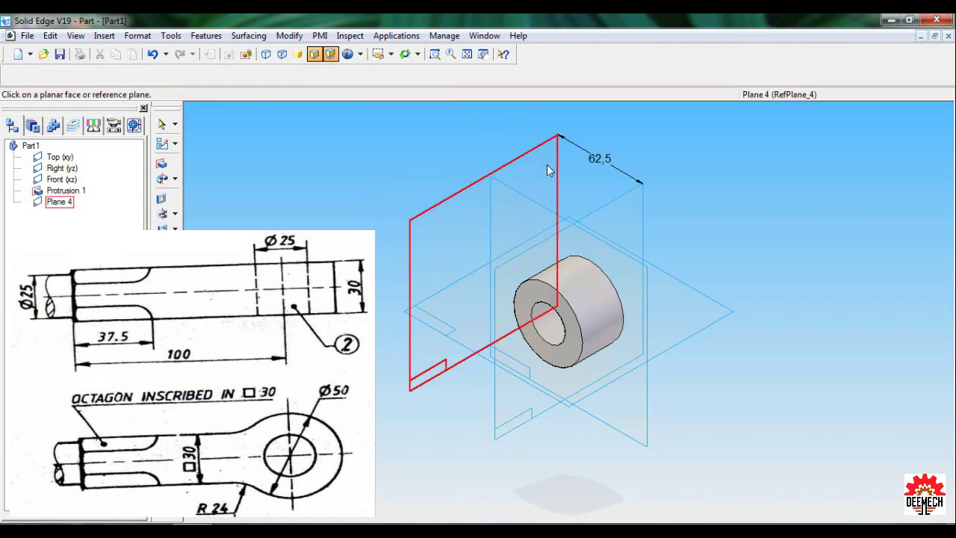
Step: Start a protrusion on Plane 4 and draw a rectangle centred on both centerlines
{"action": "left_click", "coordinate": [162, 162]}
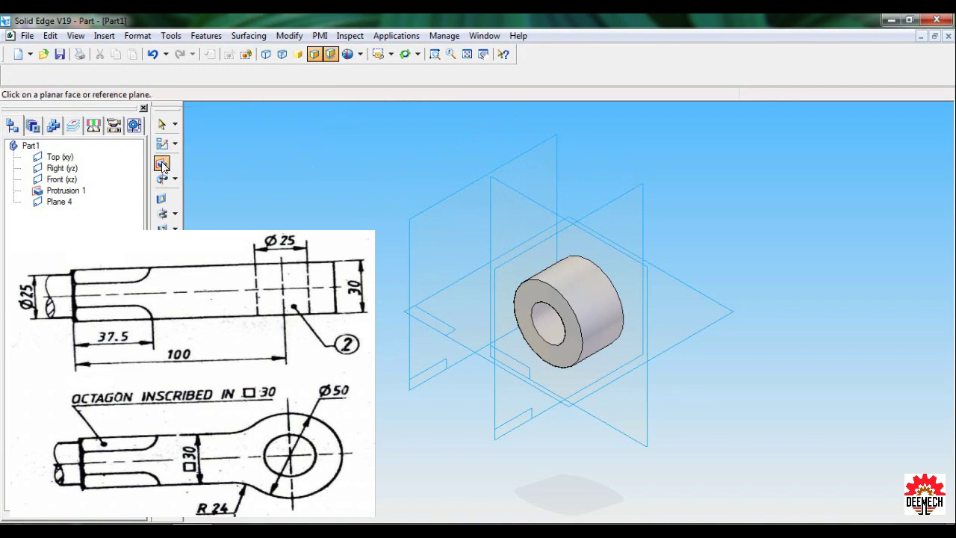
{"action": "left_click", "coordinate": [523, 162]}
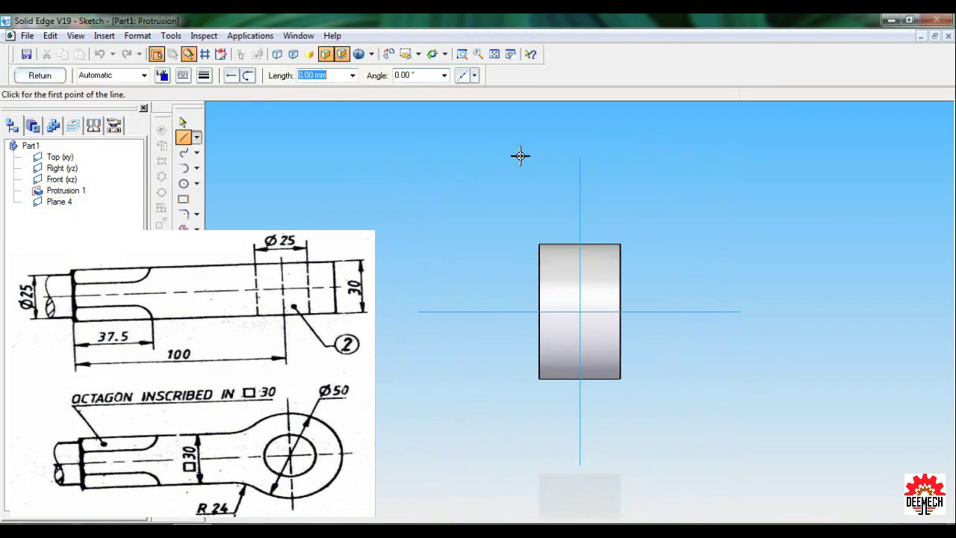
{"action": "left_click", "coordinate": [184, 199]}
{"action": "left_click_drag", "start_coordinate": [460, 247], "coordinate": [699, 412]}
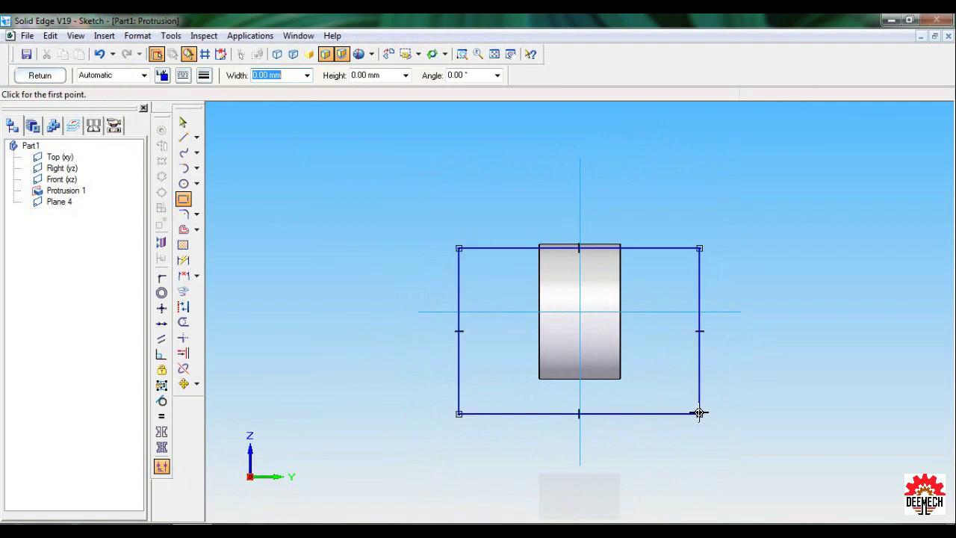
{"action": "left_click", "coordinate": [162, 278]}
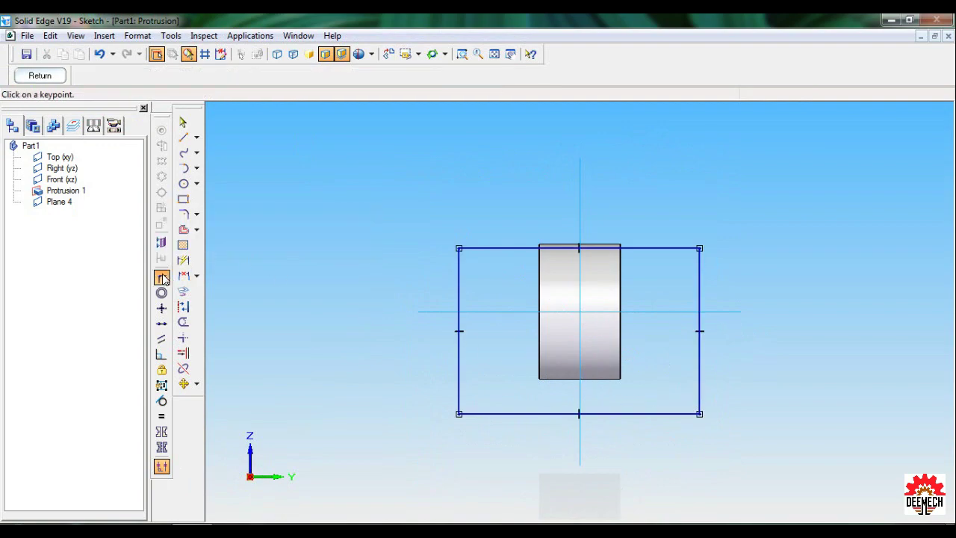
{"action": "left_click", "coordinate": [577, 247]}
{"action": "left_click", "coordinate": [581, 213]}
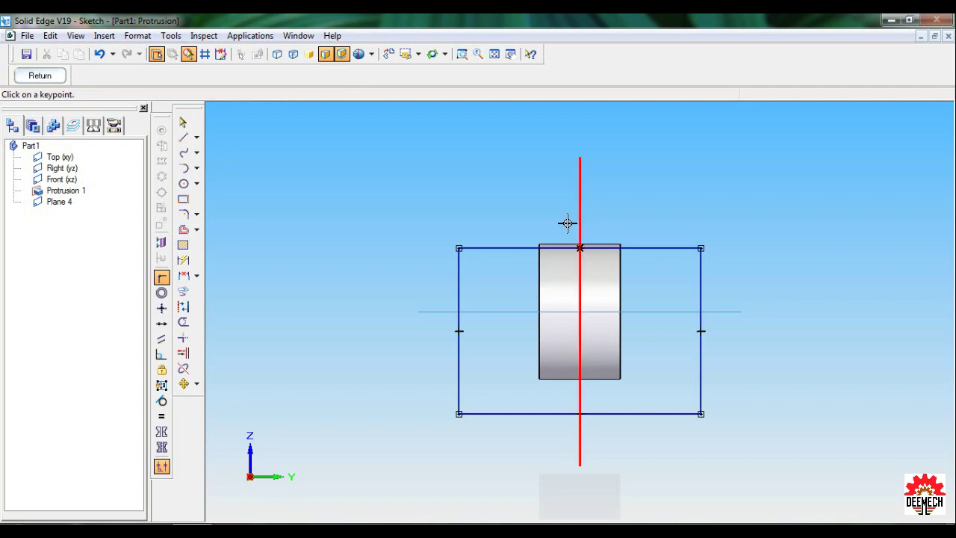
{"action": "left_click", "coordinate": [458, 331]}
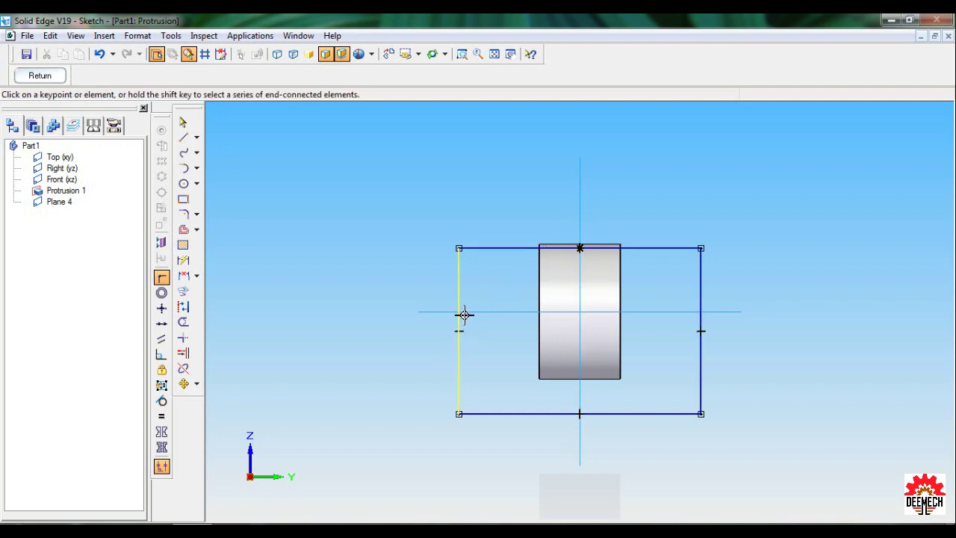
{"action": "left_click", "coordinate": [469, 311]}
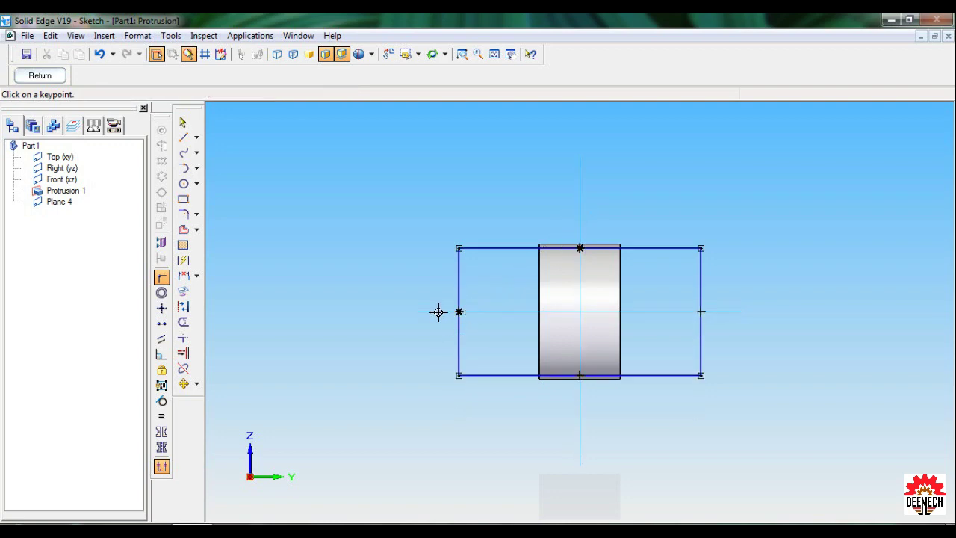
Step: Dimension the rectangle to 30 wide by 30 high
{"action": "left_click", "coordinate": [183, 260]}
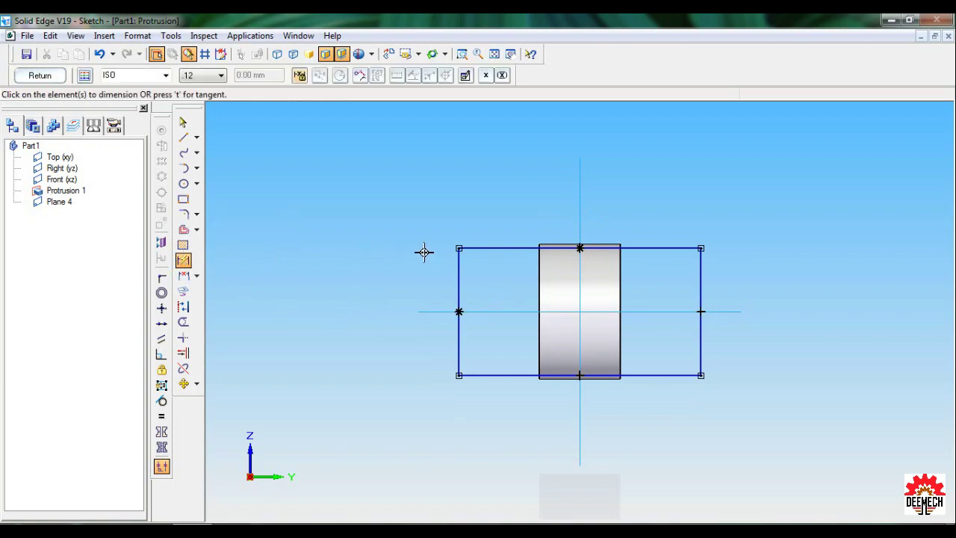
{"action": "left_click", "coordinate": [485, 246]}
{"action": "left_click", "coordinate": [495, 213]}
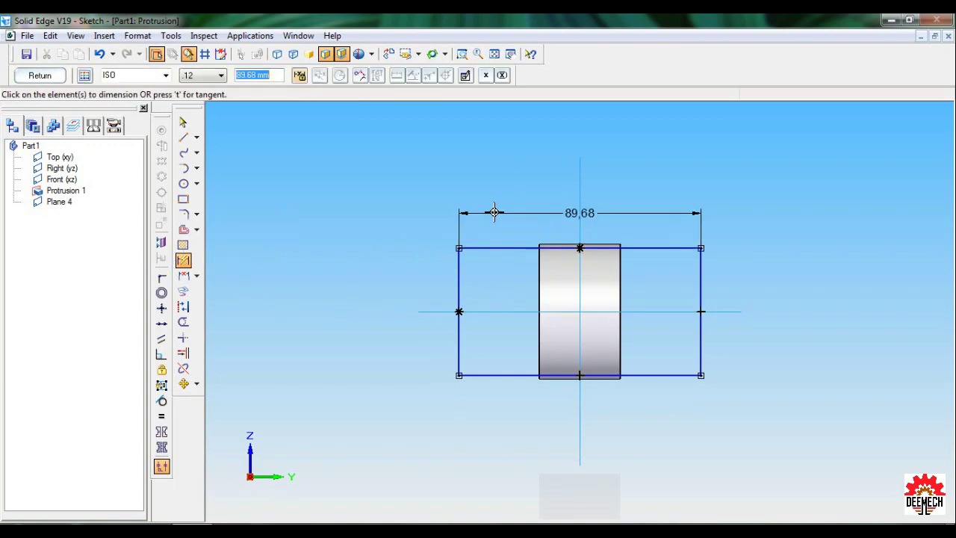
{"action": "type", "text": "30"}
{"action": "key", "text": "Return"}
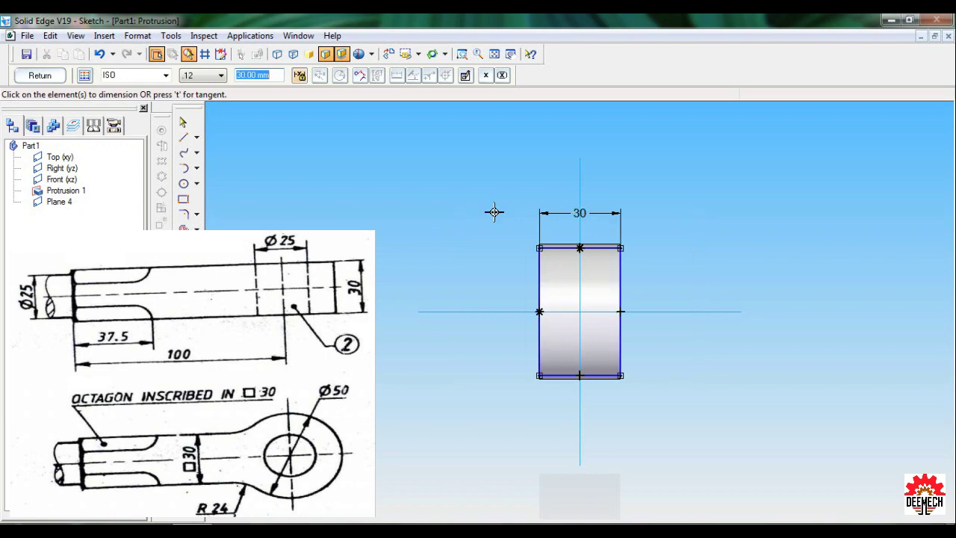
{"action": "left_click", "coordinate": [620, 267]}
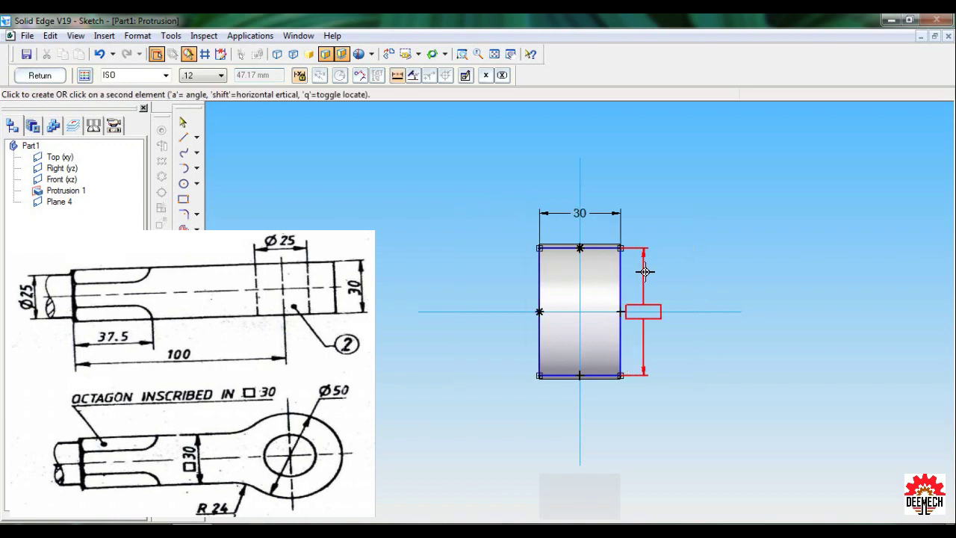
{"action": "left_click", "coordinate": [645, 272]}
{"action": "type", "text": "30"}
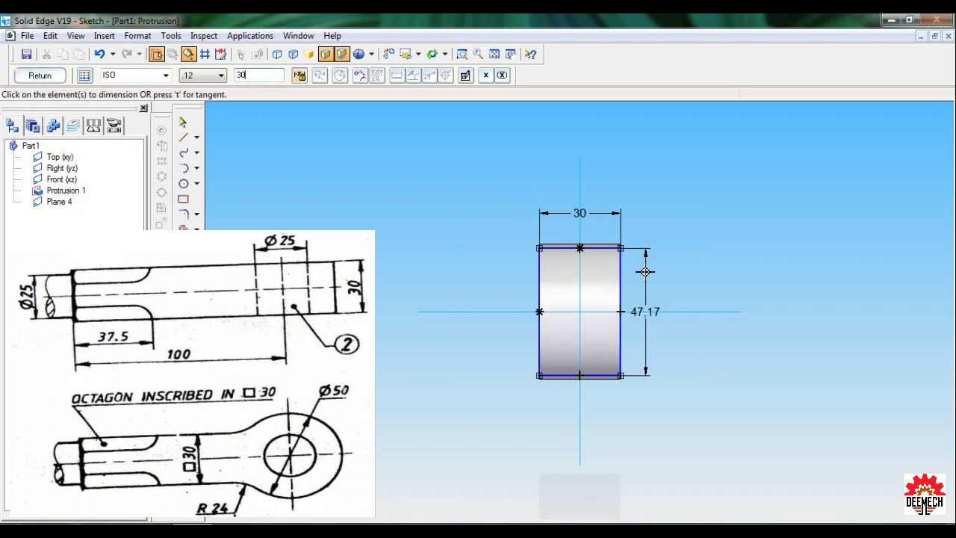
{"action": "key", "text": "Return"}
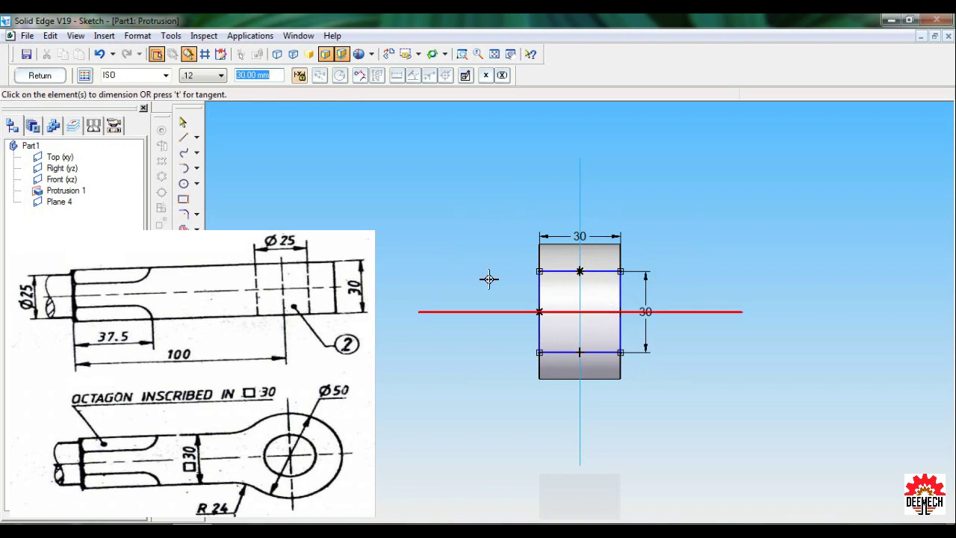
Step: Extrude the square with a Through Next extent toward the cylinder and finish
{"action": "left_click", "coordinate": [40, 77]}
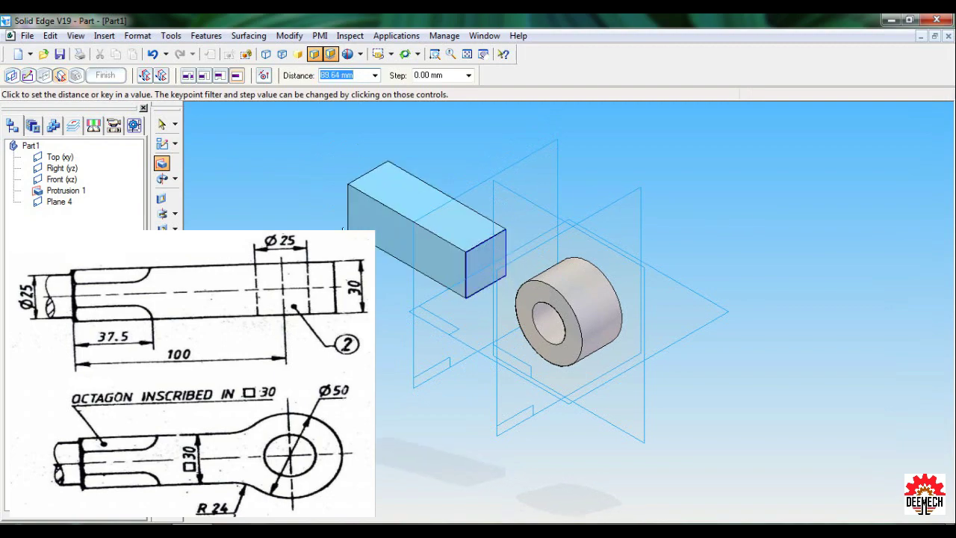
{"action": "left_click", "coordinate": [205, 77]}
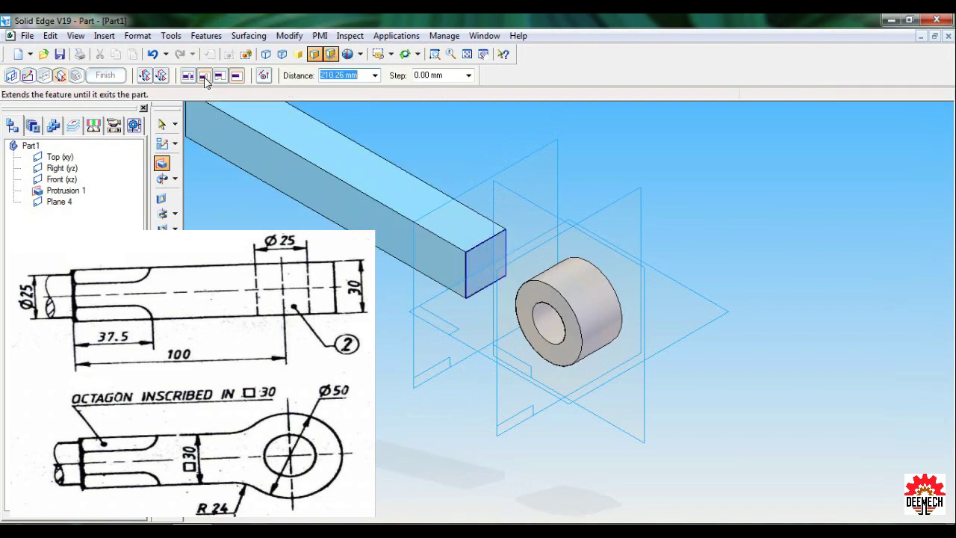
{"action": "left_click", "coordinate": [696, 397]}
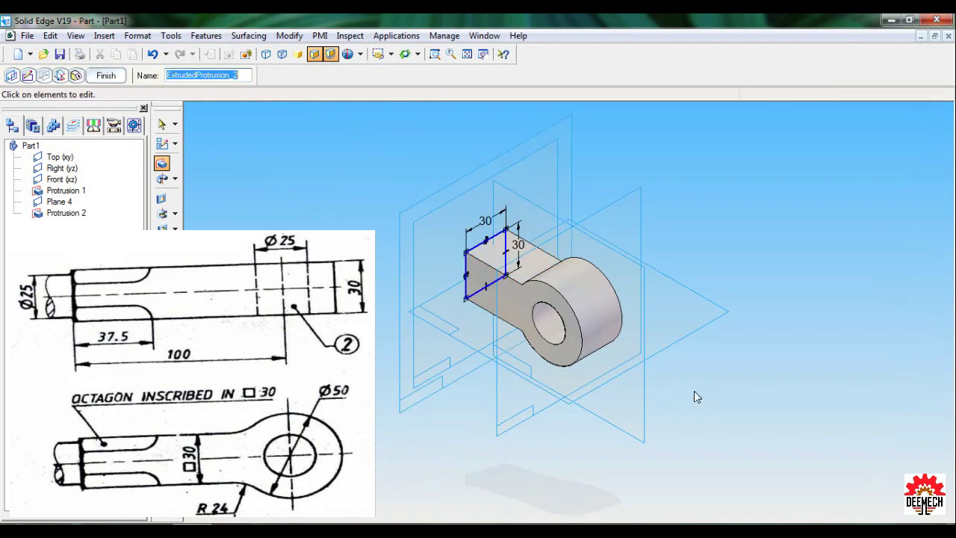
{"action": "left_click", "coordinate": [109, 76]}
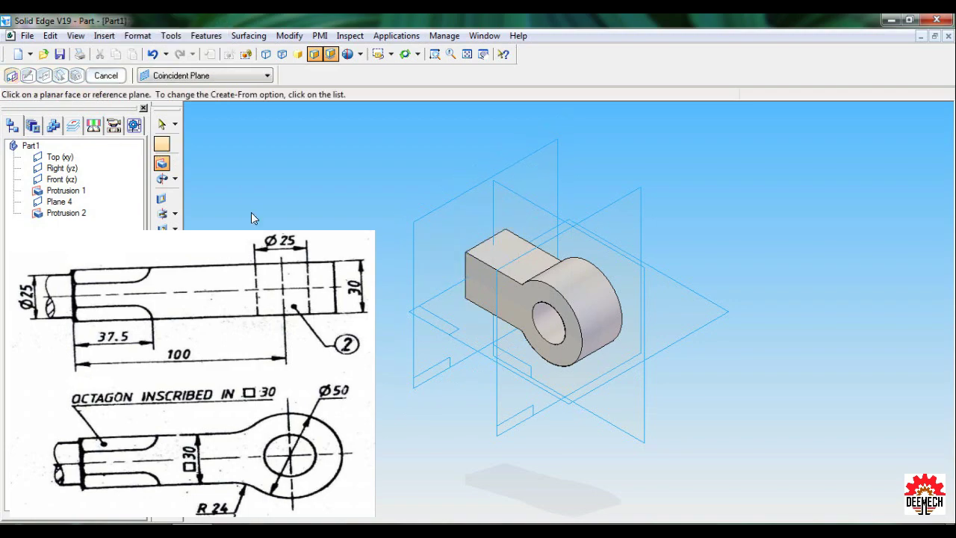
Step: Turn off the drop shadow, start a sketch on Plane 4, and launch Run Macro
{"action": "left_click", "coordinate": [331, 55]}
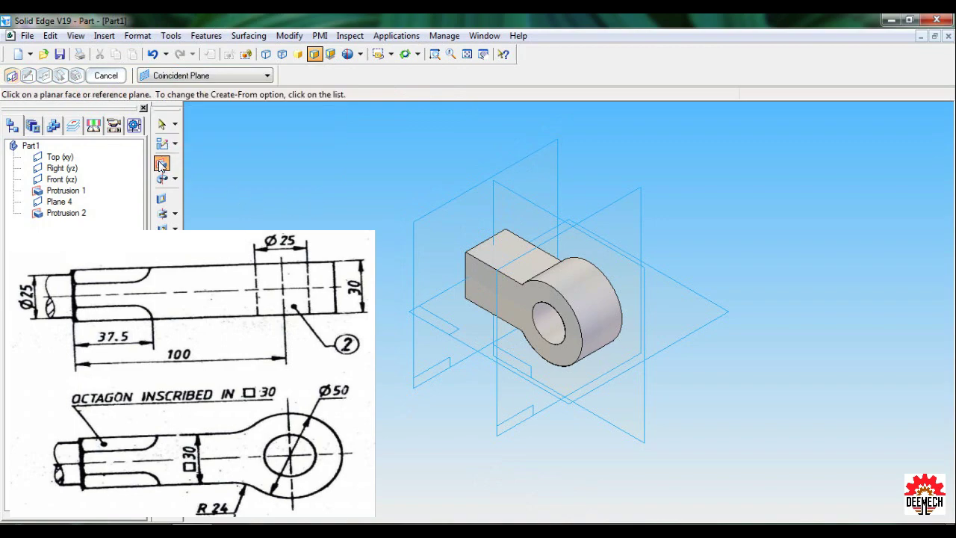
{"action": "left_click", "coordinate": [517, 172]}
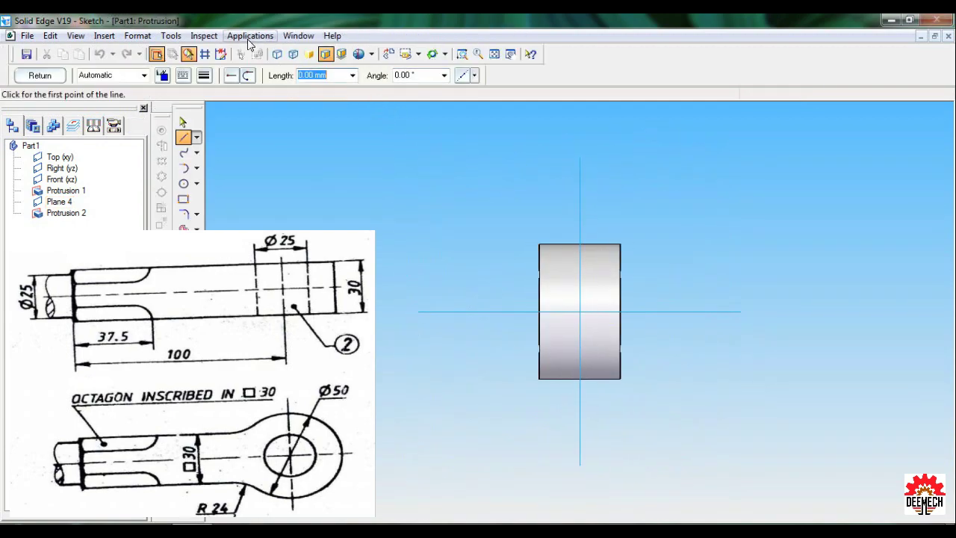
{"action": "left_click", "coordinate": [249, 35]}
{"action": "mouse_move", "coordinate": [253, 69]}
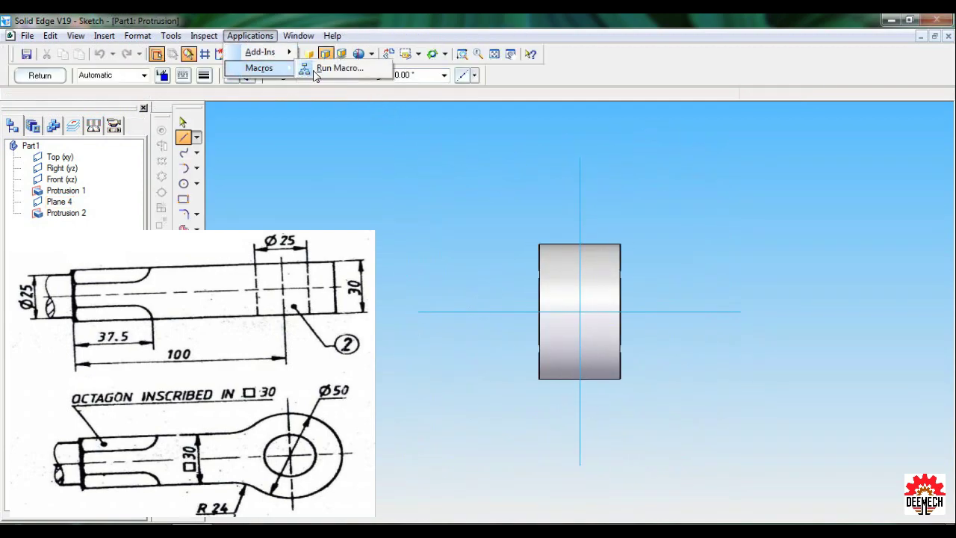
{"action": "left_click", "coordinate": [338, 71]}
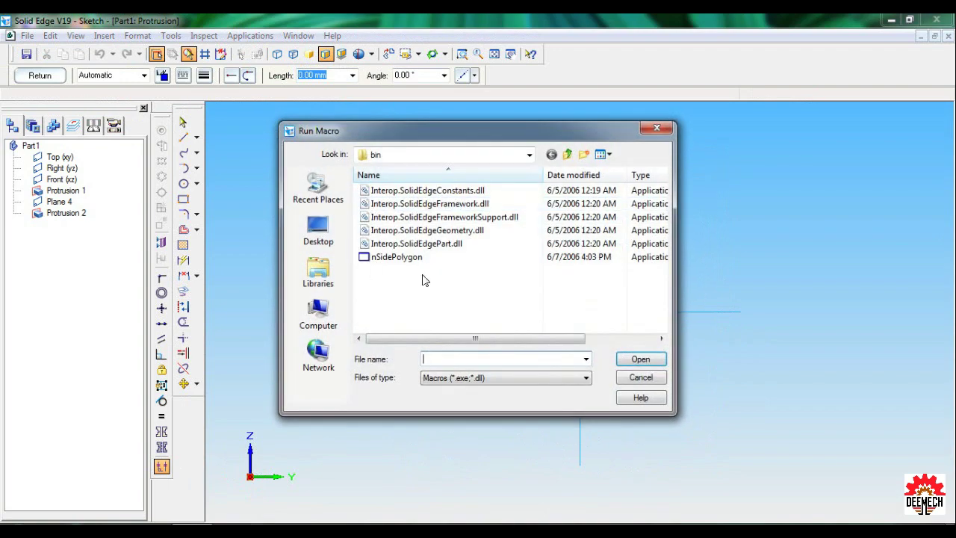
Step: Browse to C:\Program Files (x86)\Solid Edge V19\Custom\nSidePolygon\bin and select the nSidePolygon macro
{"action": "left_click", "coordinate": [321, 311]}
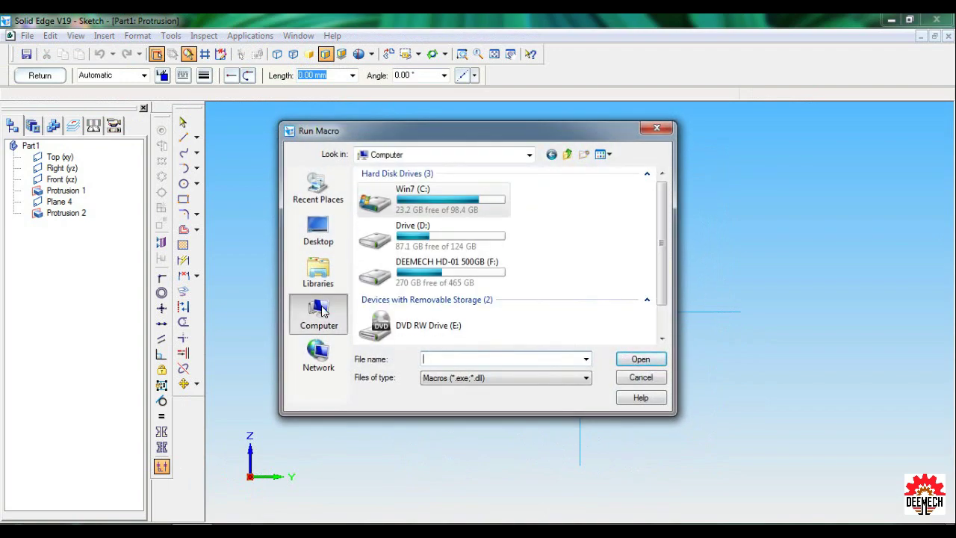
{"action": "double_click", "coordinate": [443, 194]}
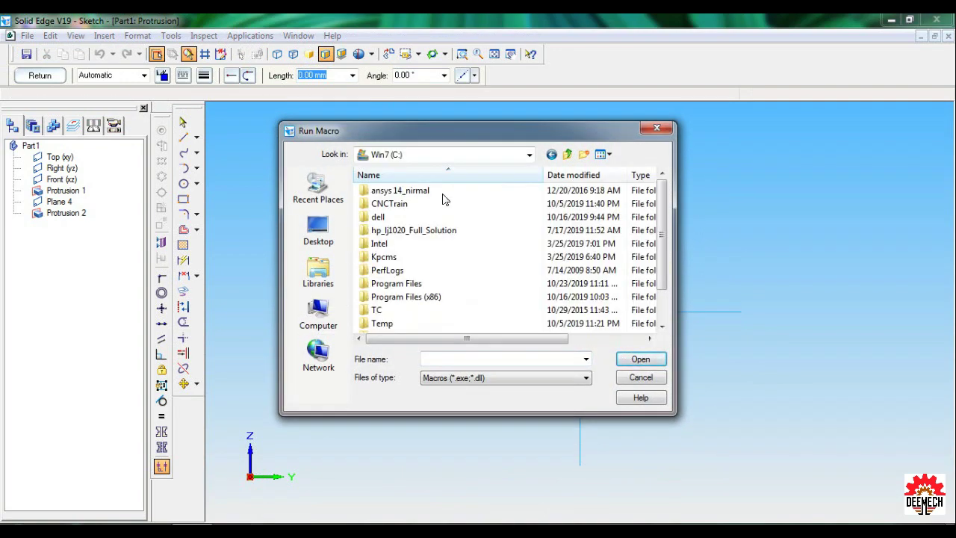
{"action": "double_click", "coordinate": [427, 297]}
{"action": "scroll", "coordinate": [423, 299], "scroll_direction": "down", "scroll_amount": 4}
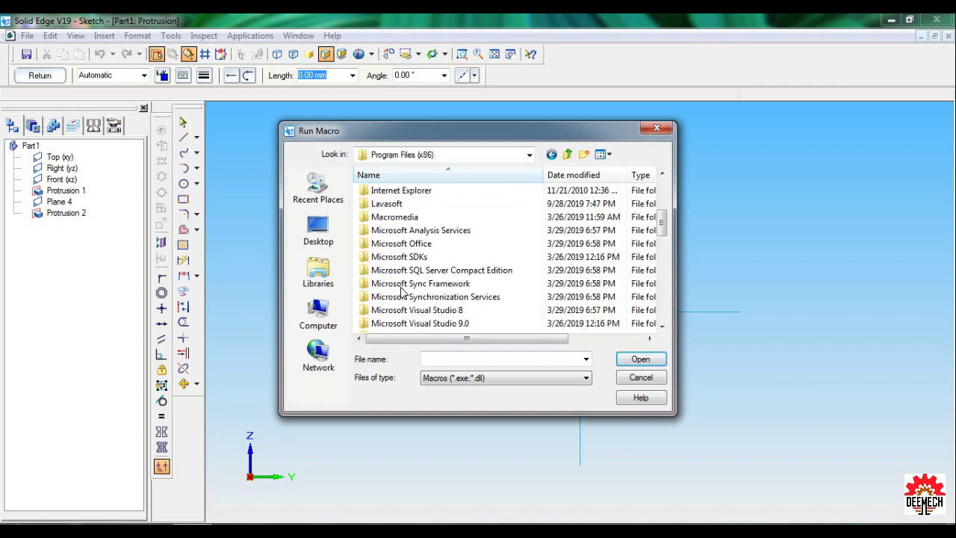
{"action": "scroll", "coordinate": [401, 291], "scroll_direction": "down", "scroll_amount": 6}
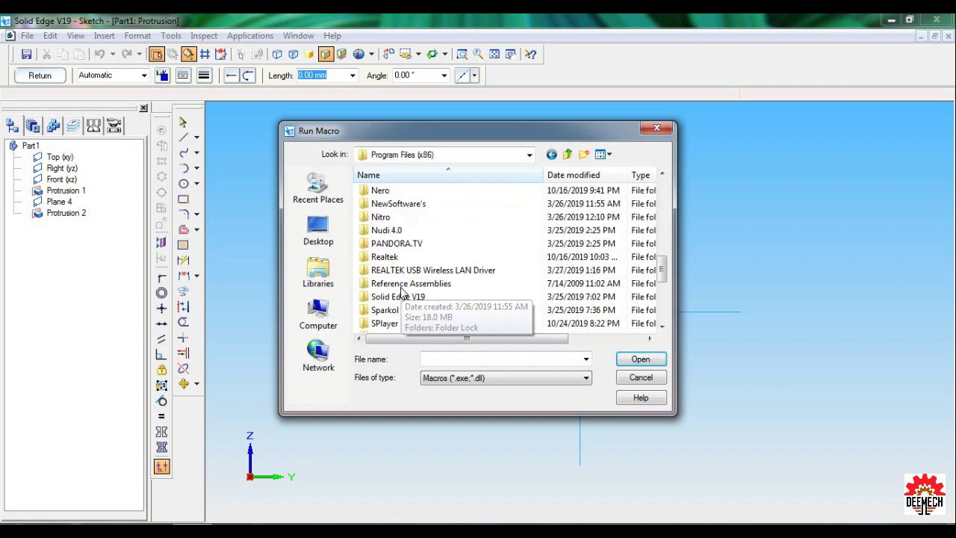
{"action": "double_click", "coordinate": [403, 296]}
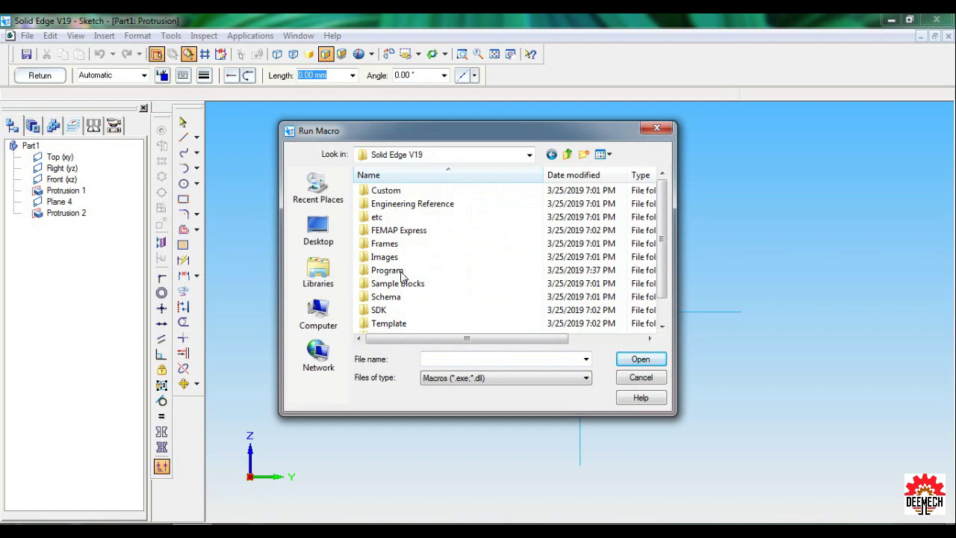
{"action": "double_click", "coordinate": [396, 192]}
{"action": "scroll", "coordinate": [396, 258], "scroll_direction": "down", "scroll_amount": 2}
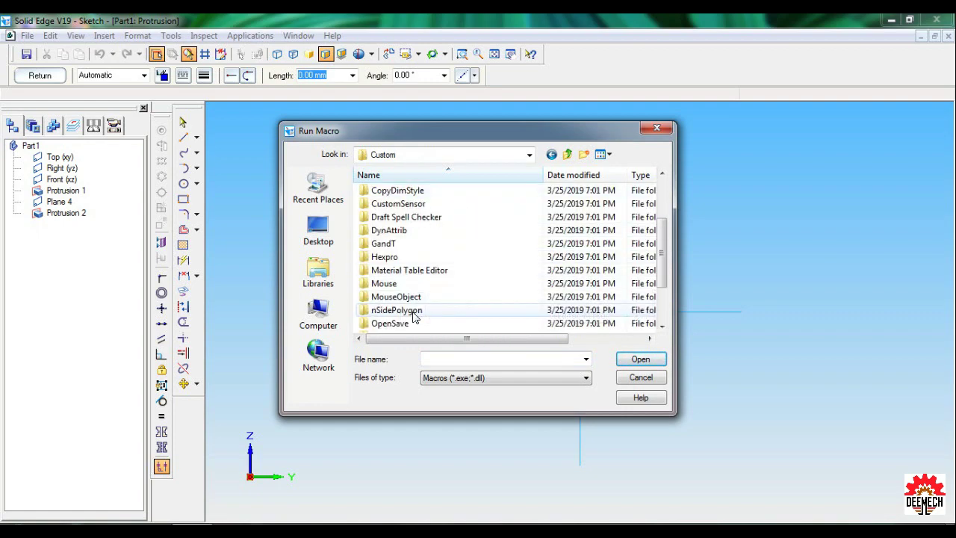
{"action": "double_click", "coordinate": [413, 314]}
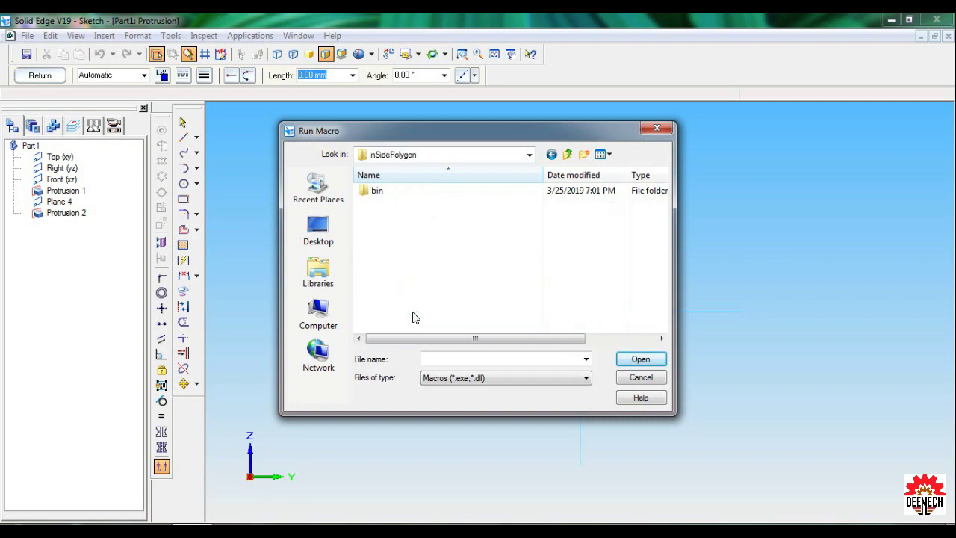
{"action": "double_click", "coordinate": [377, 191]}
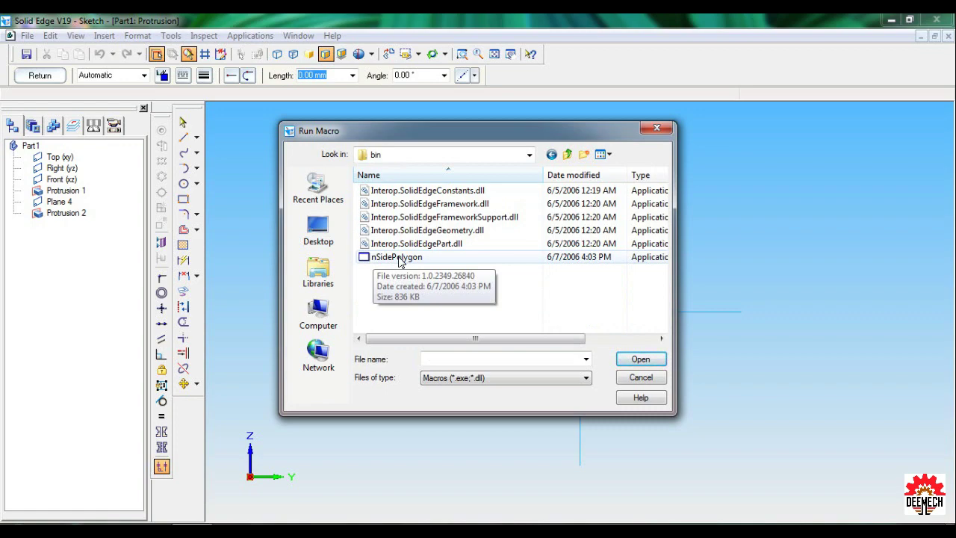
{"action": "left_click", "coordinate": [399, 259]}
Step: Place an 8-sided polygon, radius from flat 30/2, at the axis origin and close the sketch
{"action": "left_click", "coordinate": [634, 360]}
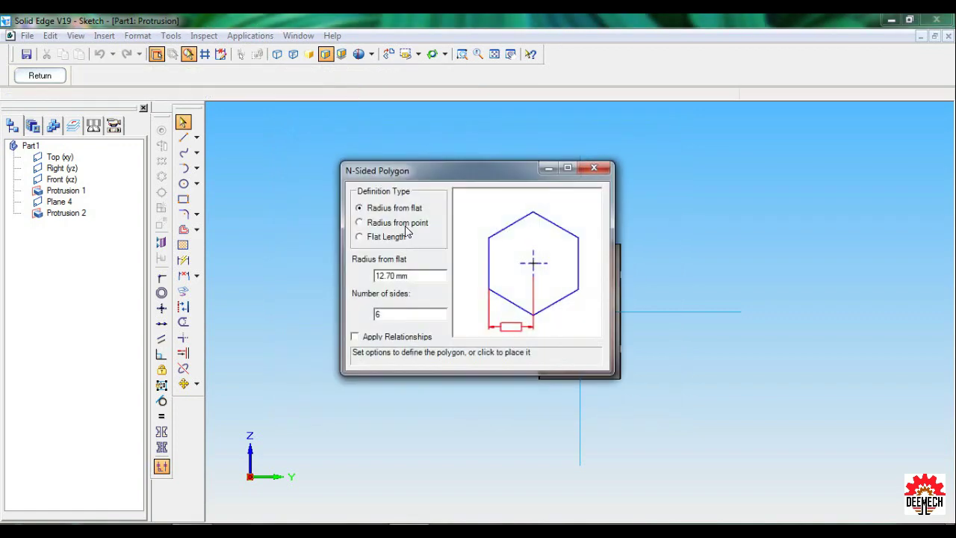
{"action": "left_click_drag", "start_coordinate": [449, 170], "coordinate": [310, 151]}
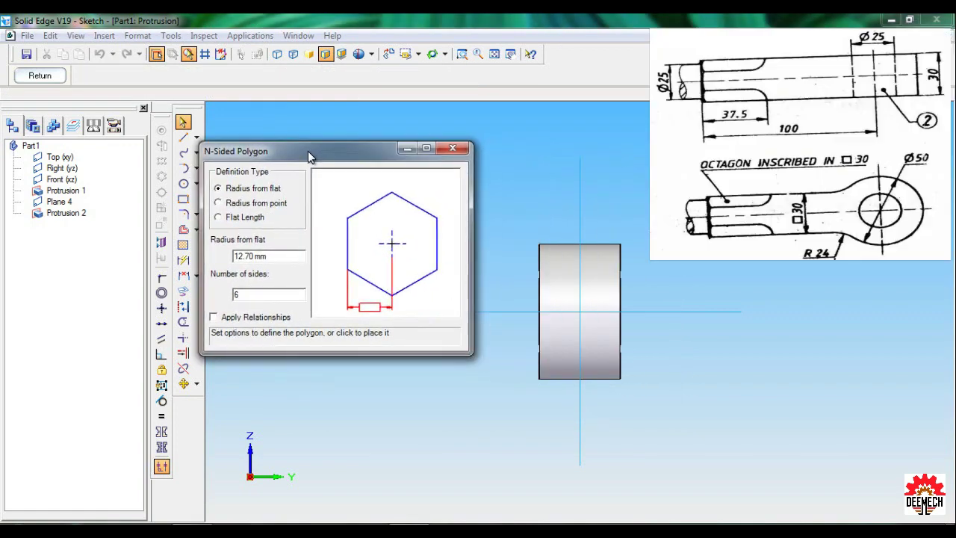
{"action": "left_click", "coordinate": [219, 203]}
{"action": "left_click", "coordinate": [218, 216]}
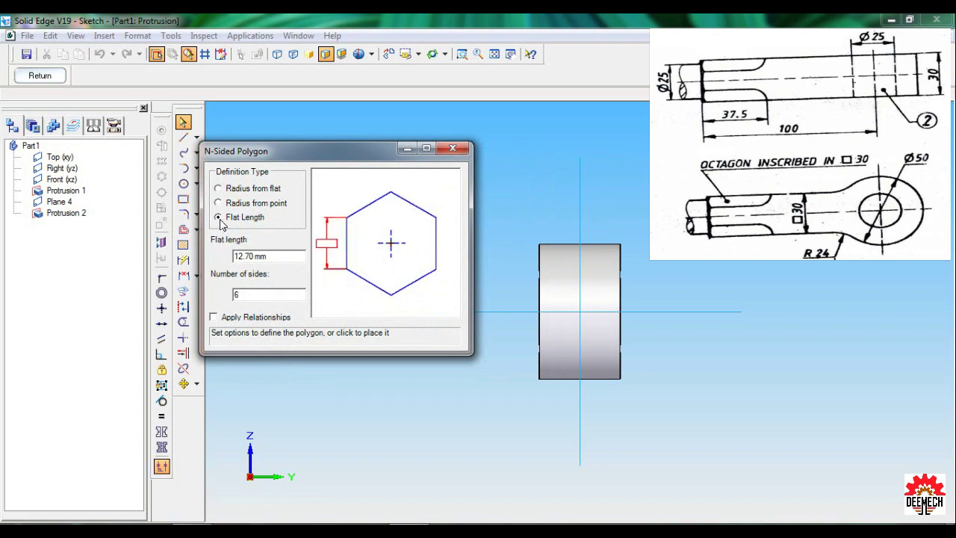
{"action": "left_click", "coordinate": [218, 189]}
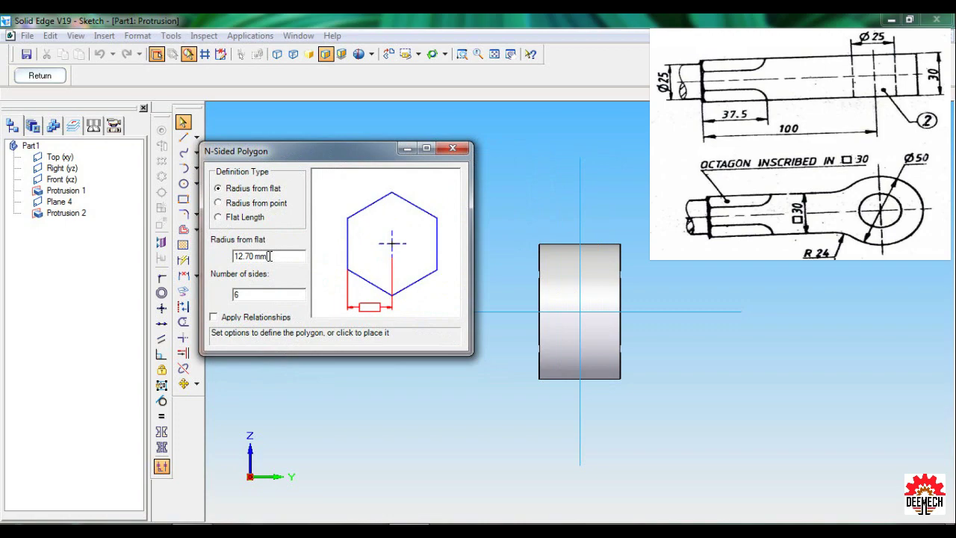
{"action": "left_click_drag", "start_coordinate": [269, 256], "coordinate": [221, 254]}
{"action": "type", "text": "3"}
{"action": "type", "text": "8"}
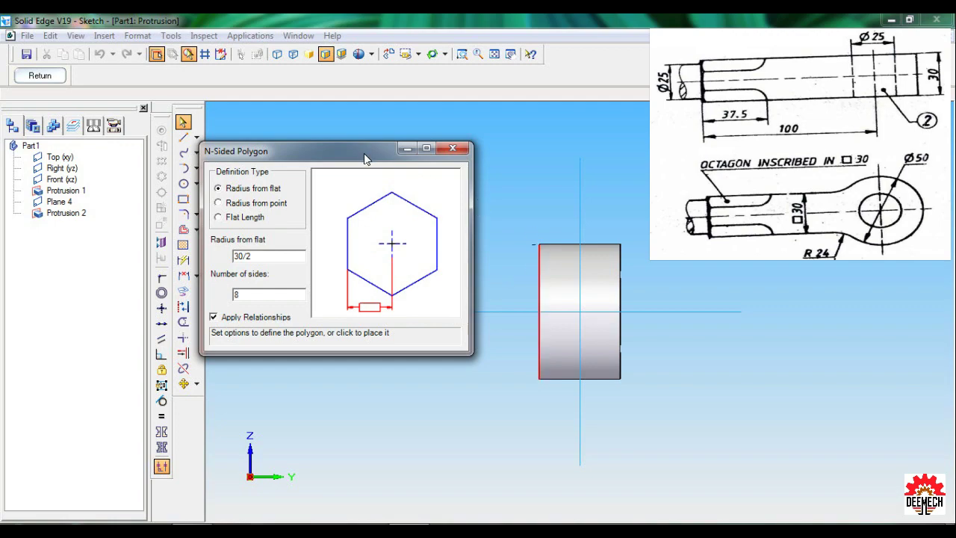
{"action": "left_click_drag", "start_coordinate": [363, 154], "coordinate": [271, 137]}
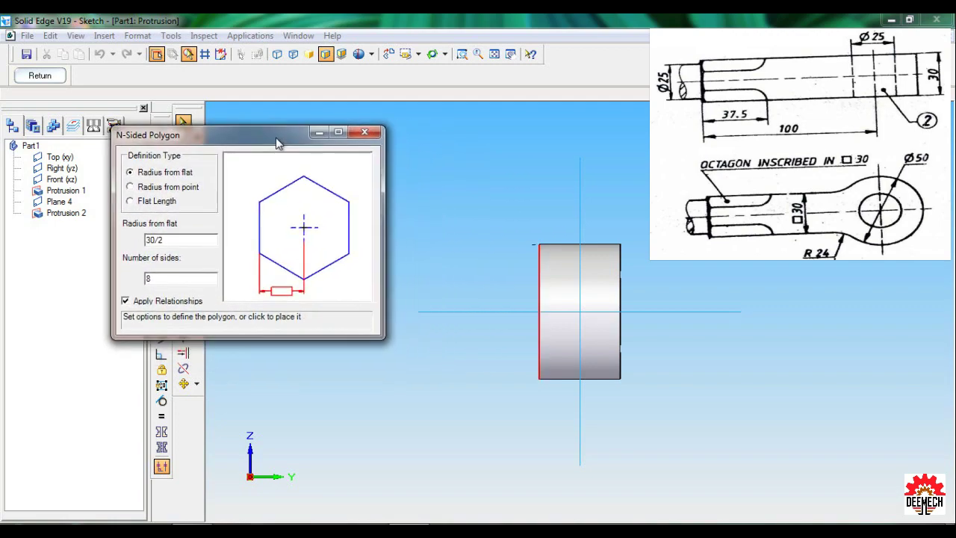
{"action": "left_click", "coordinate": [580, 309]}
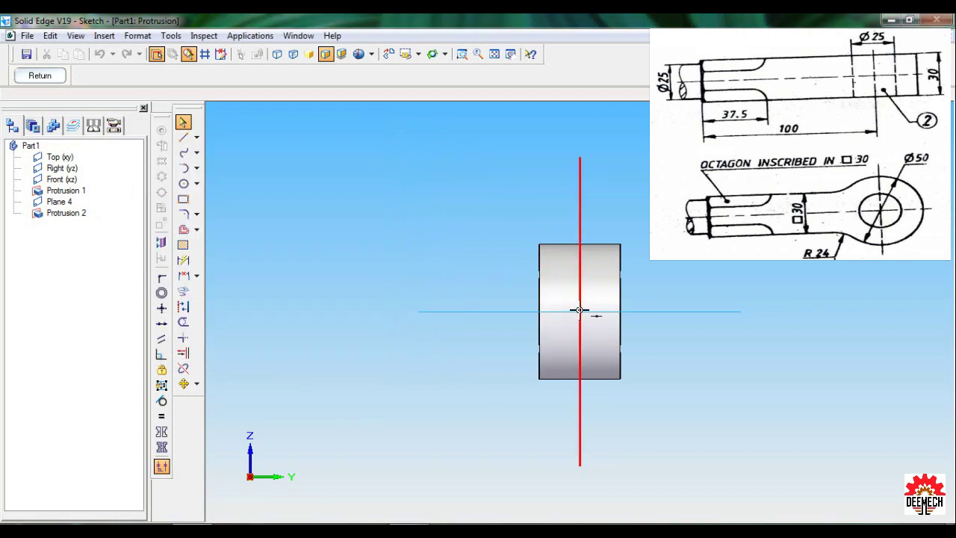
{"action": "left_click", "coordinate": [35, 76]}
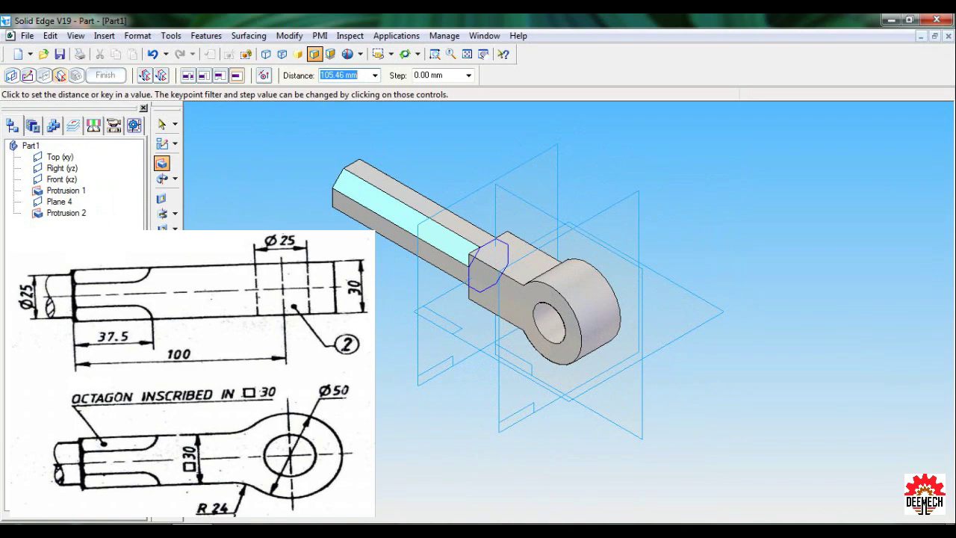
Step: Extrude the octagon 37.5 mm toward the shaft end and finish the protrusion
{"action": "type", "text": "37.5"}
{"action": "key", "text": "Return"}
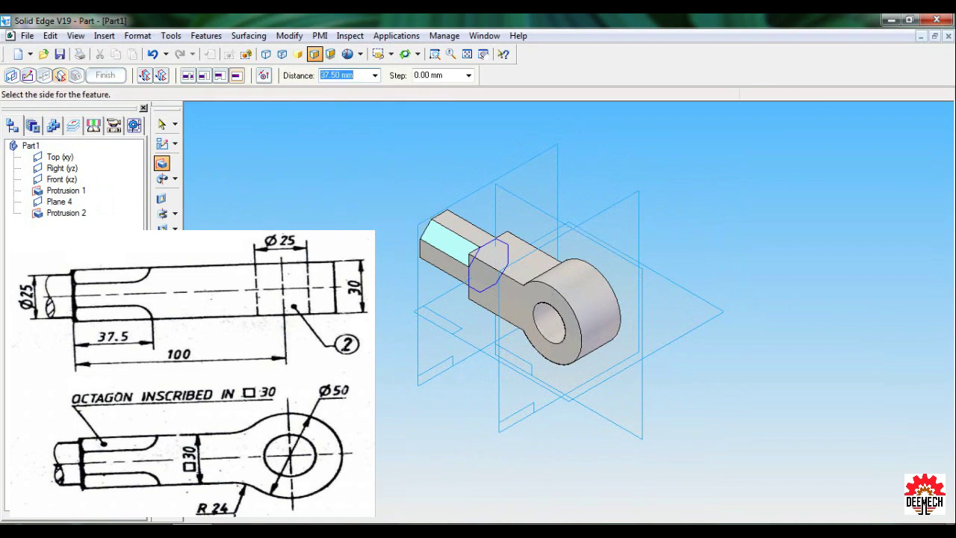
{"action": "left_click", "coordinate": [448, 224]}
{"action": "left_click", "coordinate": [106, 77]}
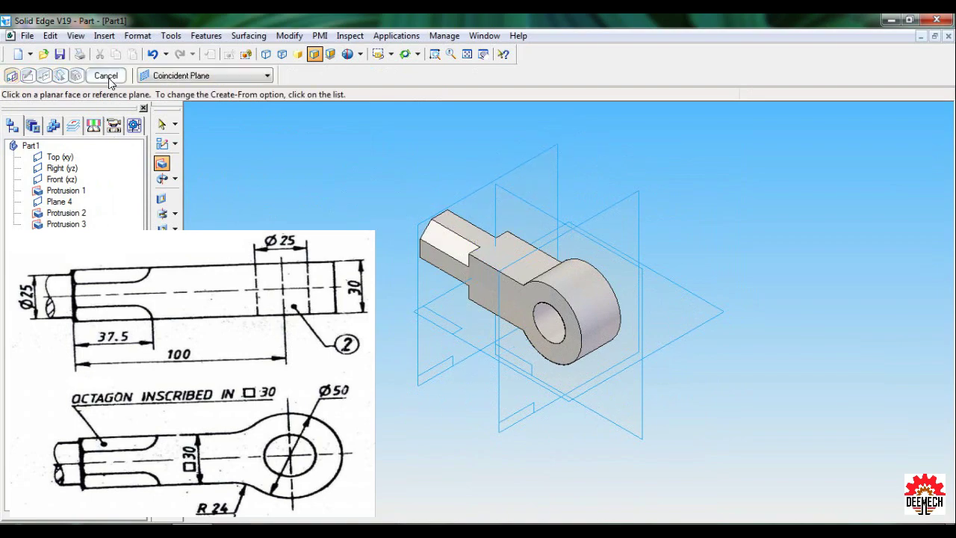
{"action": "left_click", "coordinate": [107, 76]}
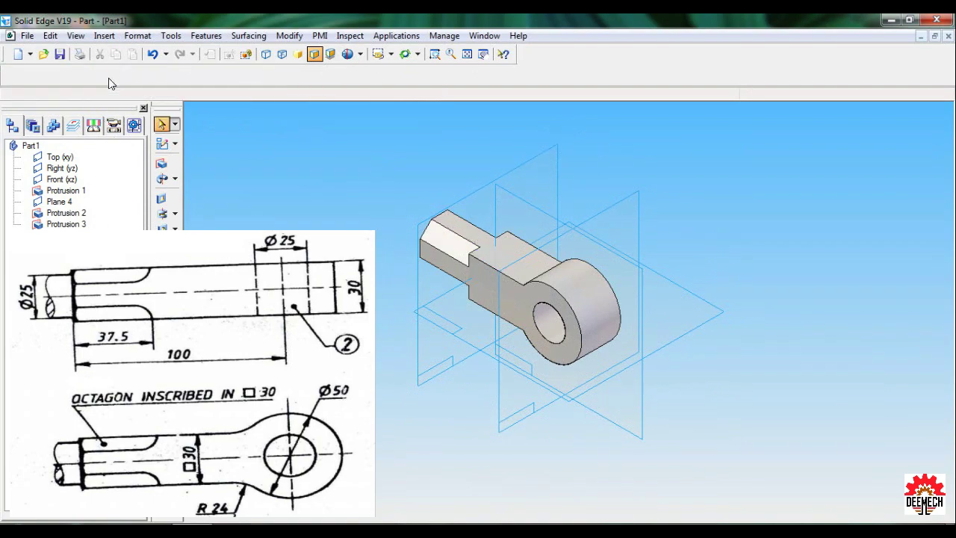
Step: Start a protrusion on the octagon end face and draw a centred Ø25 circle
{"action": "left_click", "coordinate": [166, 162]}
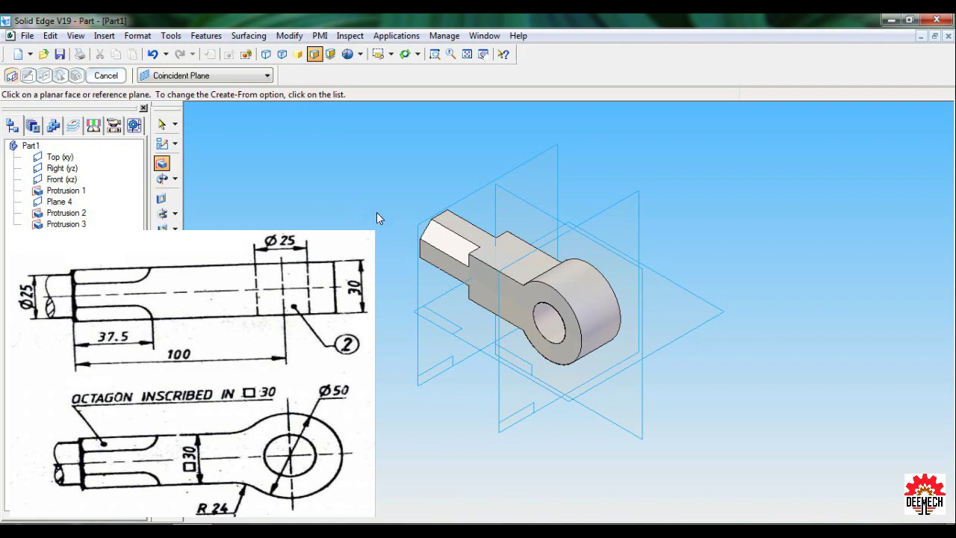
{"action": "middle_click_drag", "start_coordinate": [376, 212], "coordinate": [437, 288]}
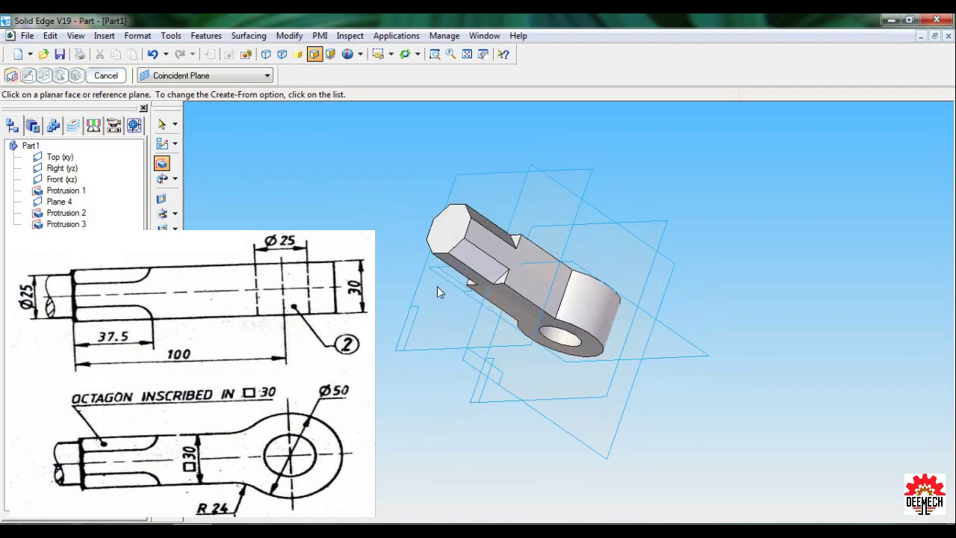
{"action": "left_click", "coordinate": [452, 228]}
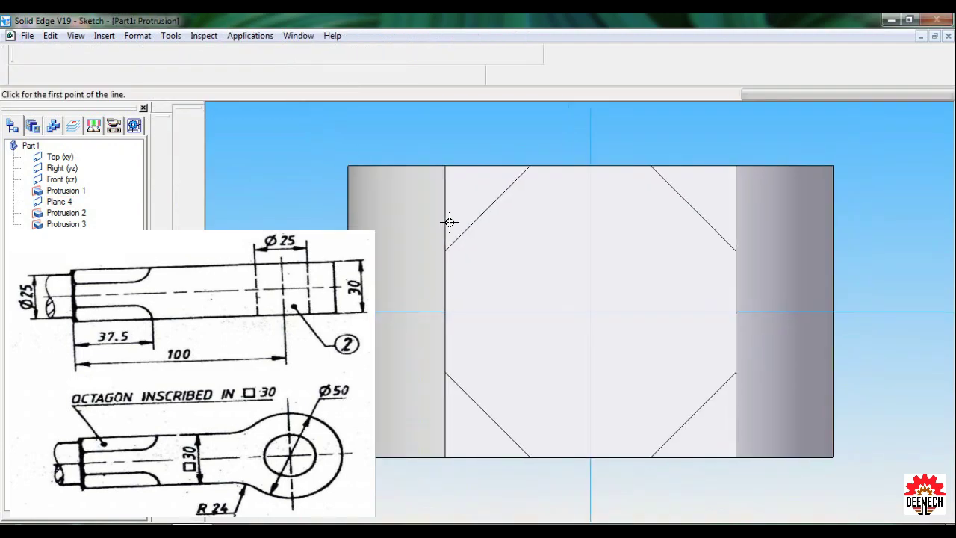
{"action": "left_click", "coordinate": [197, 184]}
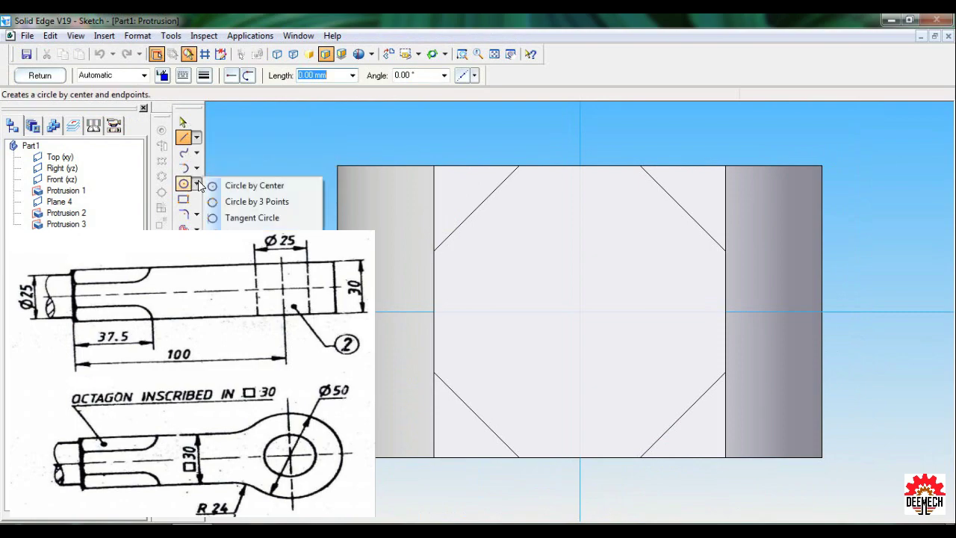
{"action": "left_click", "coordinate": [273, 187]}
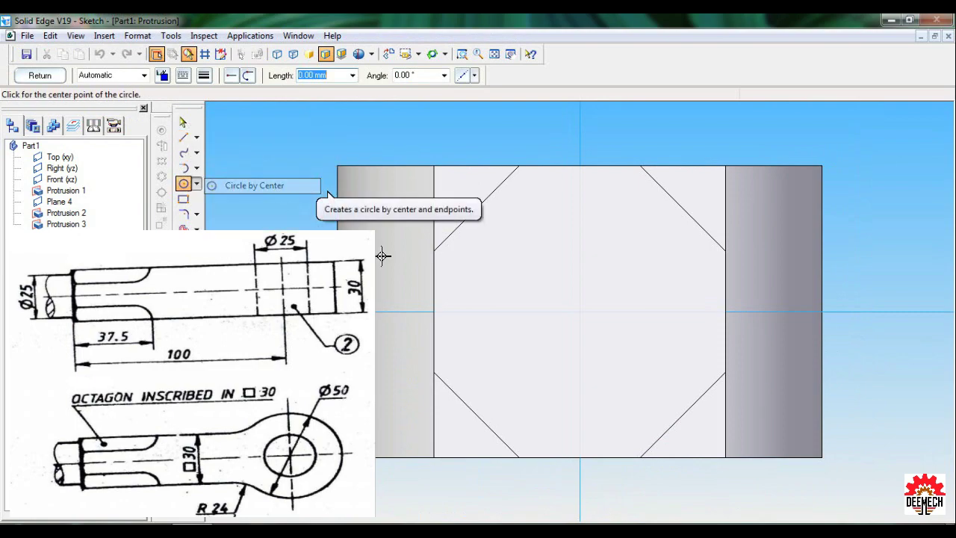
{"action": "left_click", "coordinate": [580, 311]}
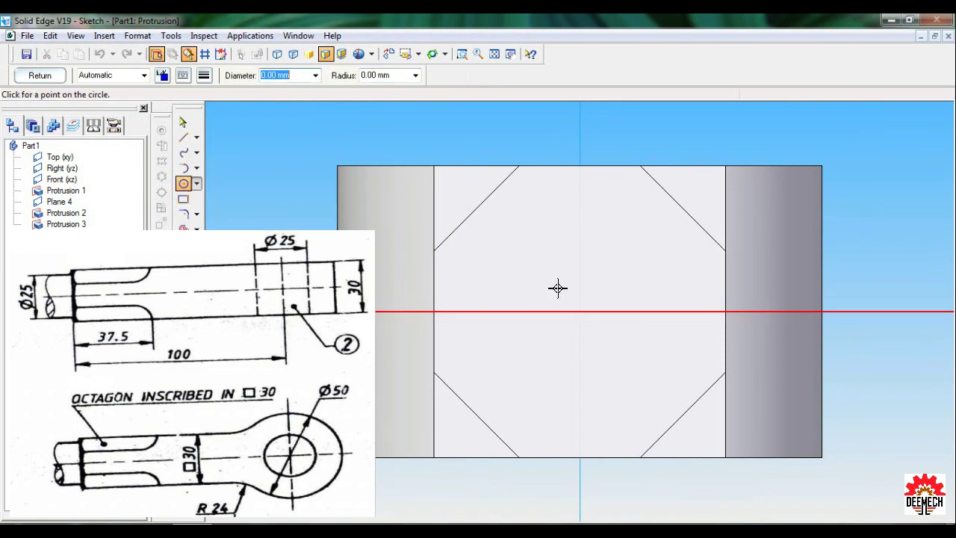
{"action": "type", "text": "25"}
{"action": "key", "text": "Tab"}
{"action": "left_click", "coordinate": [519, 254]}
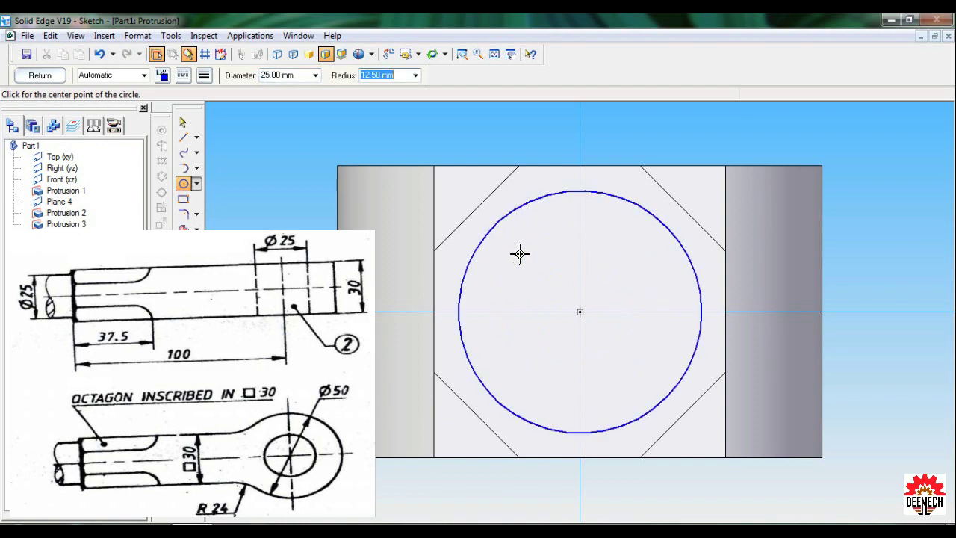
Step: Add the Ø25 diameter dimension to the circle and finish the sketch
{"action": "left_click", "coordinate": [183, 260]}
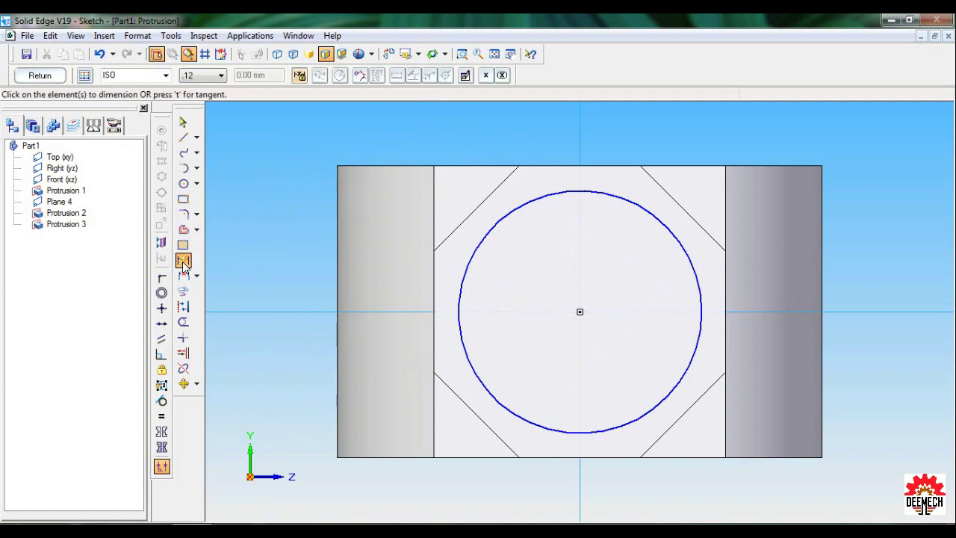
{"action": "left_click", "coordinate": [609, 194]}
{"action": "left_click", "coordinate": [618, 148]}
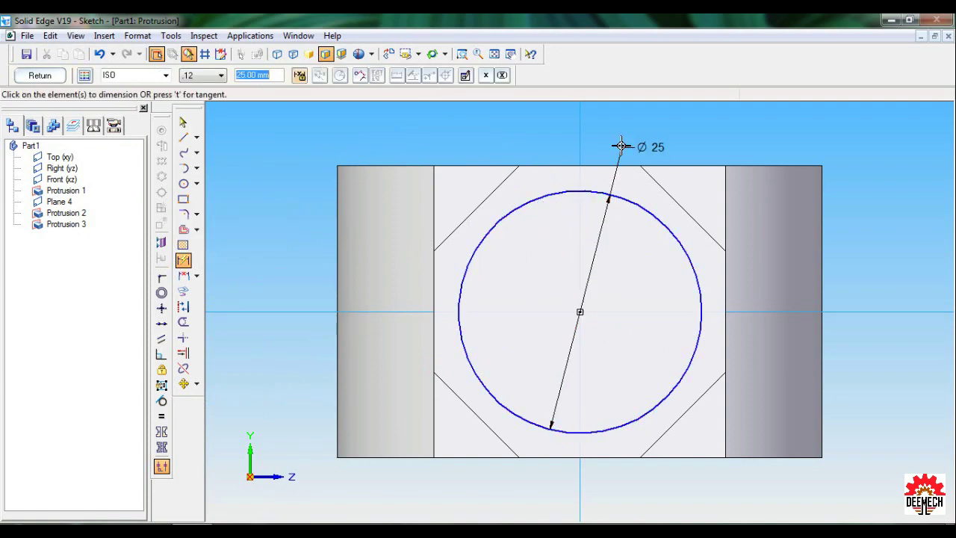
{"action": "left_click", "coordinate": [37, 74]}
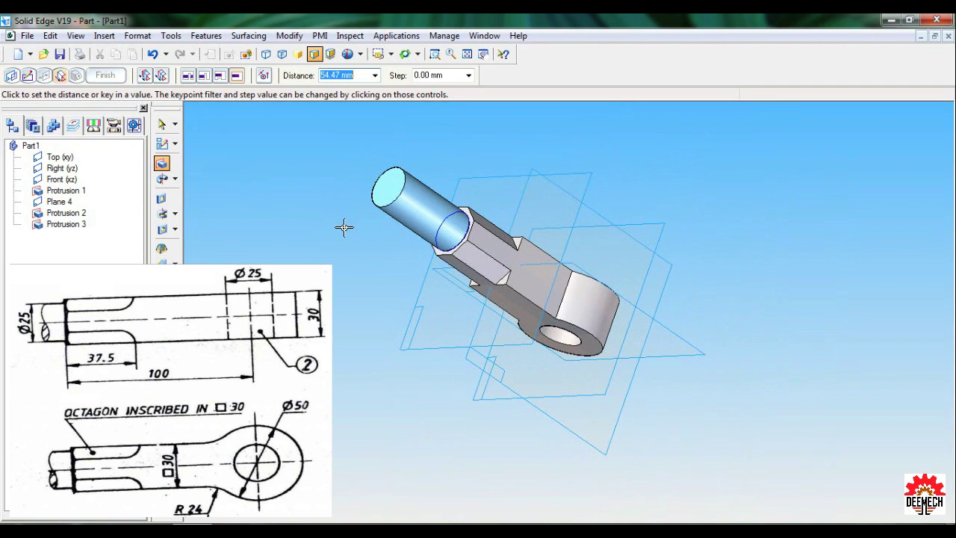
Step: Extrude the Ø25 circle 30 mm outward from the octagon and finish the protrusion
{"action": "type", "text": "30"}
{"action": "key", "text": "Return"}
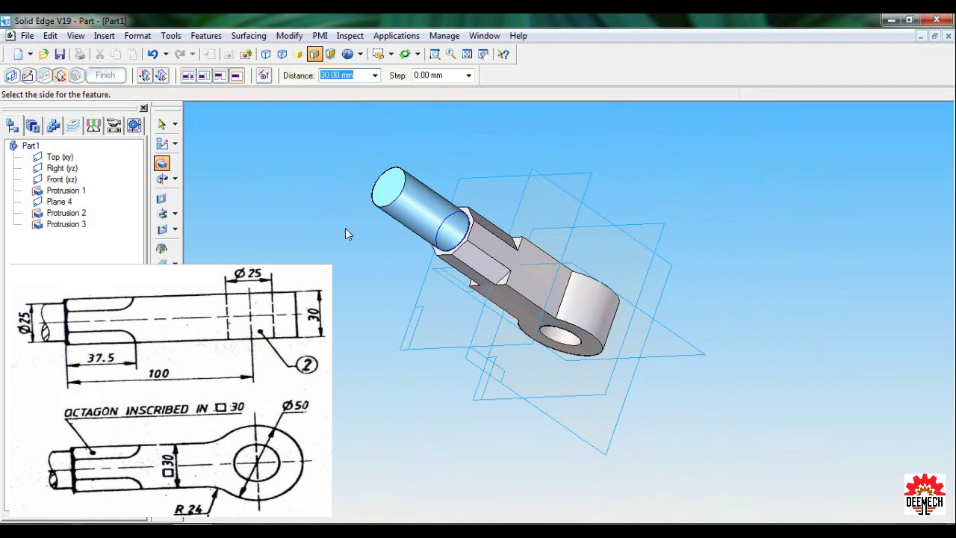
{"action": "left_click", "coordinate": [345, 228]}
{"action": "left_click", "coordinate": [105, 77]}
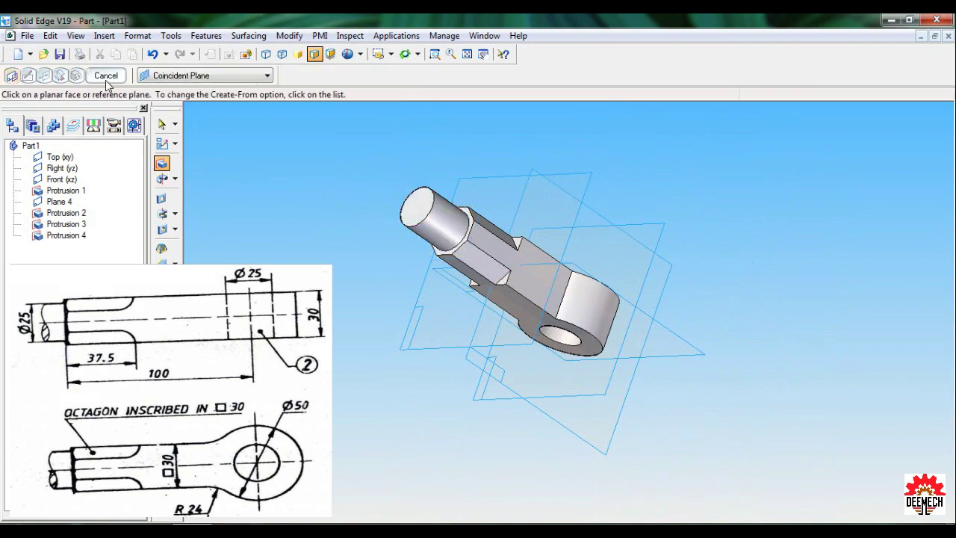
{"action": "left_click", "coordinate": [105, 78]}
Step: Switch to a standard view and hide the Top and Right reference planes
{"action": "left_click", "coordinate": [391, 54]}
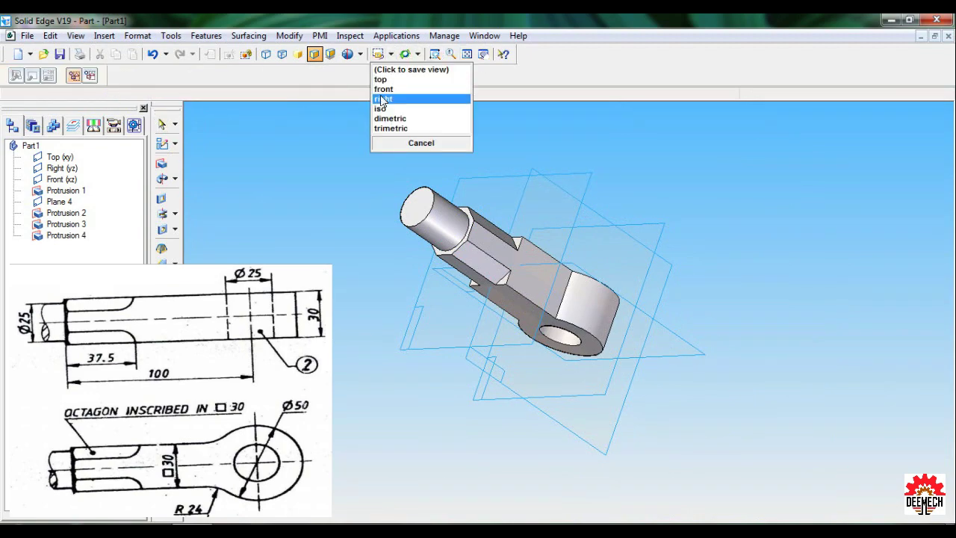
{"action": "left_click", "coordinate": [380, 105]}
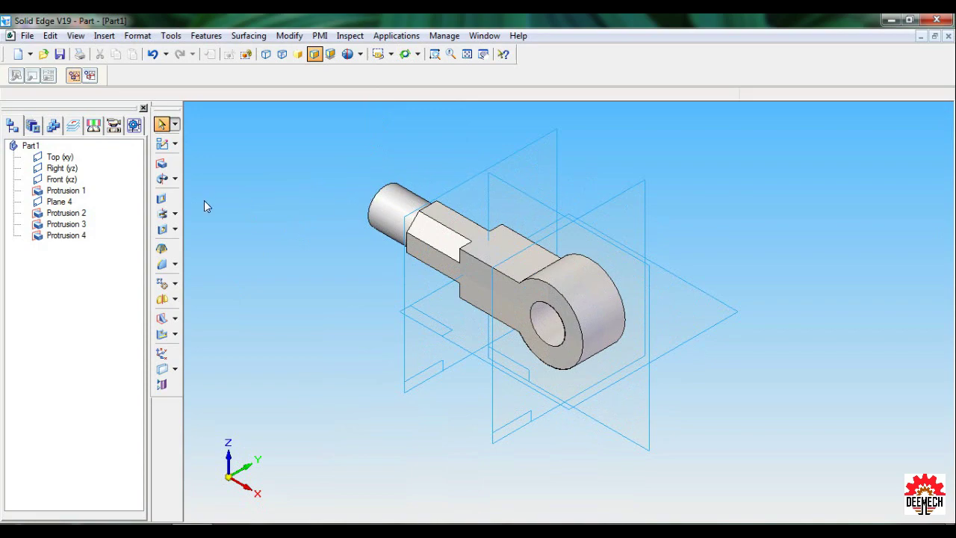
{"action": "left_click", "coordinate": [60, 159]}
{"action": "right_click", "coordinate": [60, 158]}
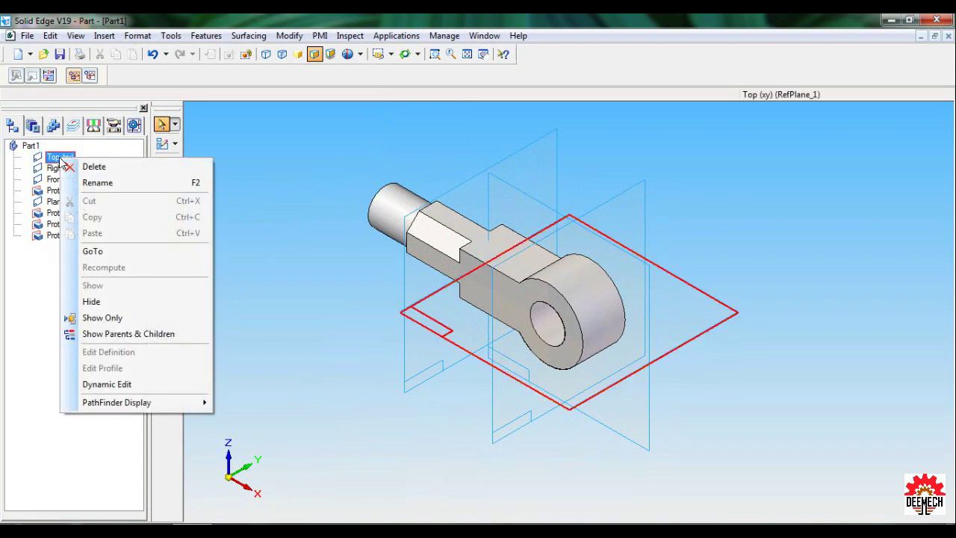
{"action": "left_click", "coordinate": [92, 301]}
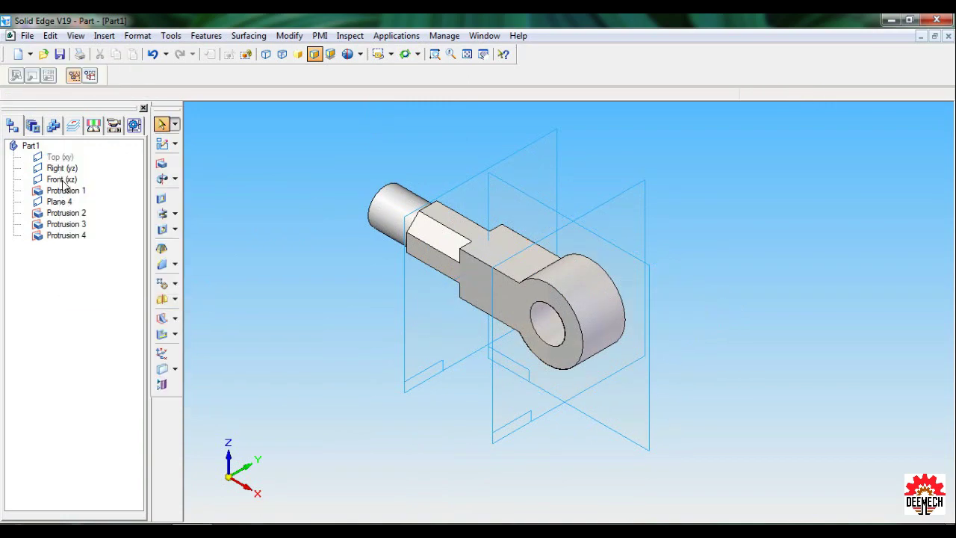
{"action": "left_click", "coordinate": [65, 170]}
{"action": "right_click", "coordinate": [66, 171]}
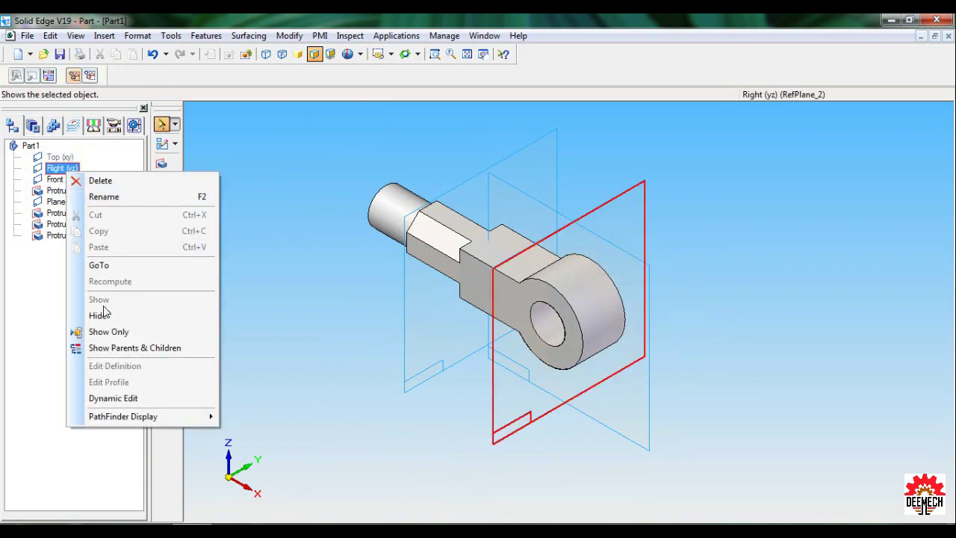
{"action": "left_click", "coordinate": [99, 316]}
Step: Hide the Front reference plane and Plane 4, then fit the part to the window
{"action": "left_click", "coordinate": [61, 180]}
{"action": "right_click", "coordinate": [63, 180]}
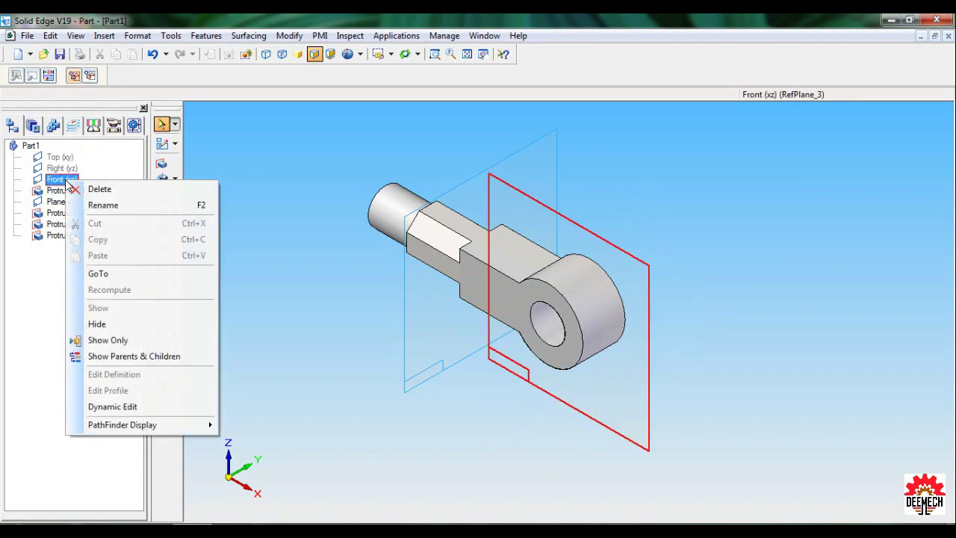
{"action": "left_click", "coordinate": [95, 323]}
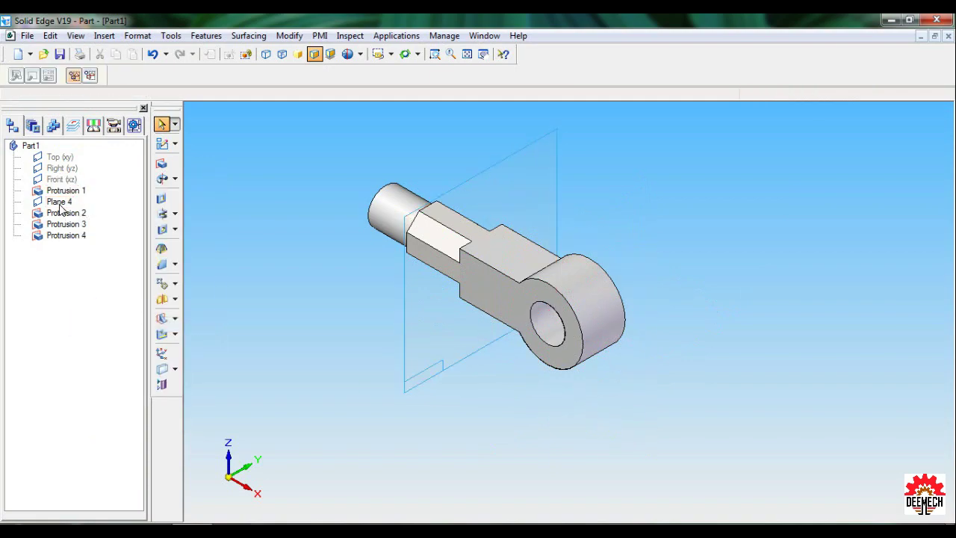
{"action": "left_click", "coordinate": [59, 202]}
{"action": "right_click", "coordinate": [59, 202]}
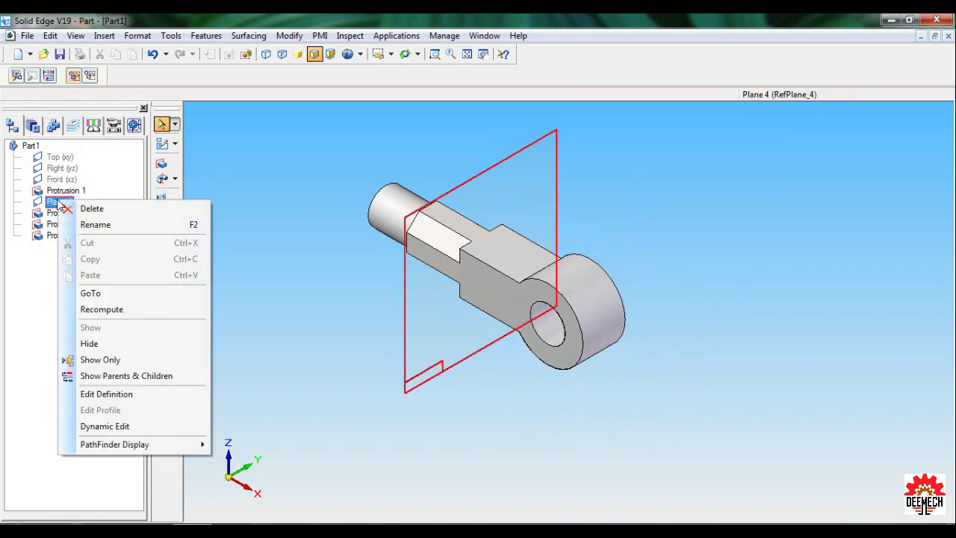
{"action": "left_click", "coordinate": [90, 344]}
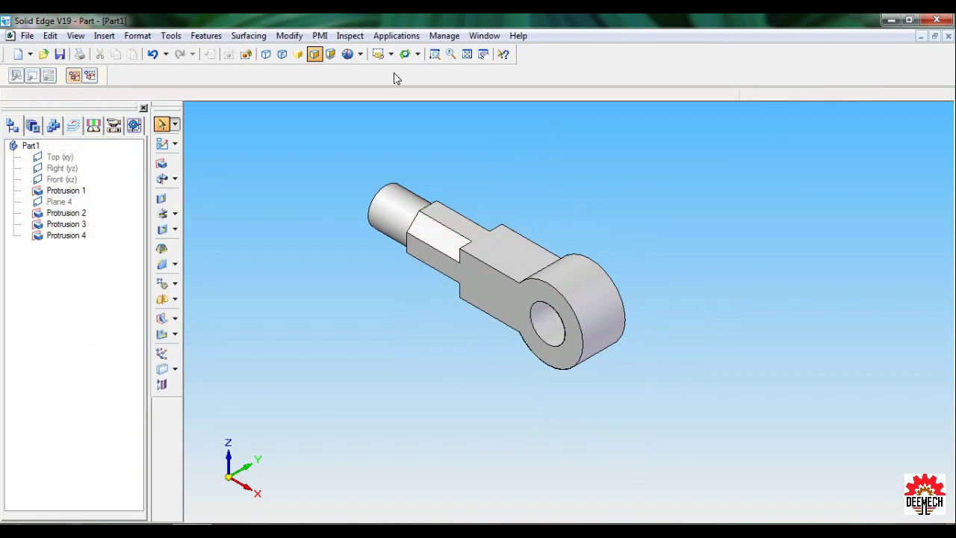
{"action": "left_click", "coordinate": [467, 54]}
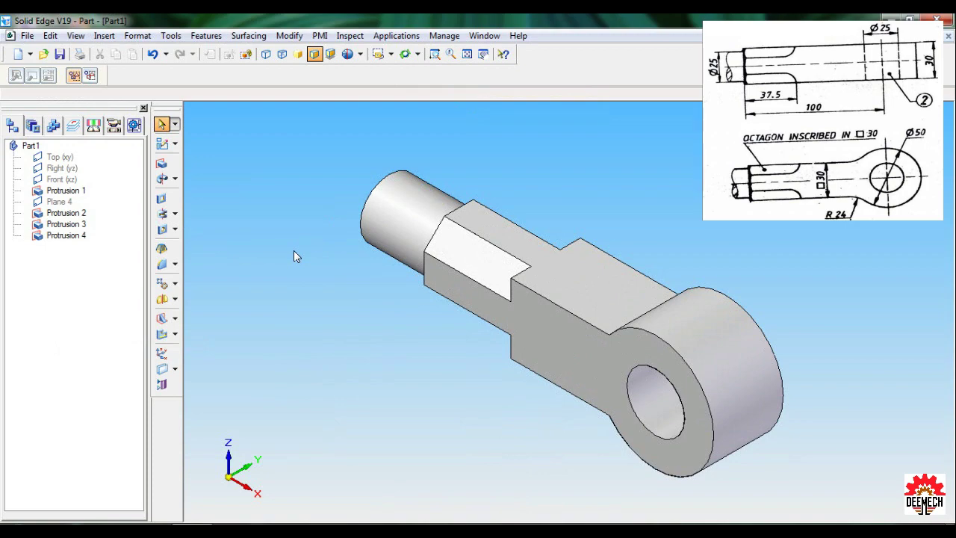
Step: Chamfer the Ø25 cylinder's circular end edge with a 3 mm setback
{"action": "left_click", "coordinate": [174, 266]}
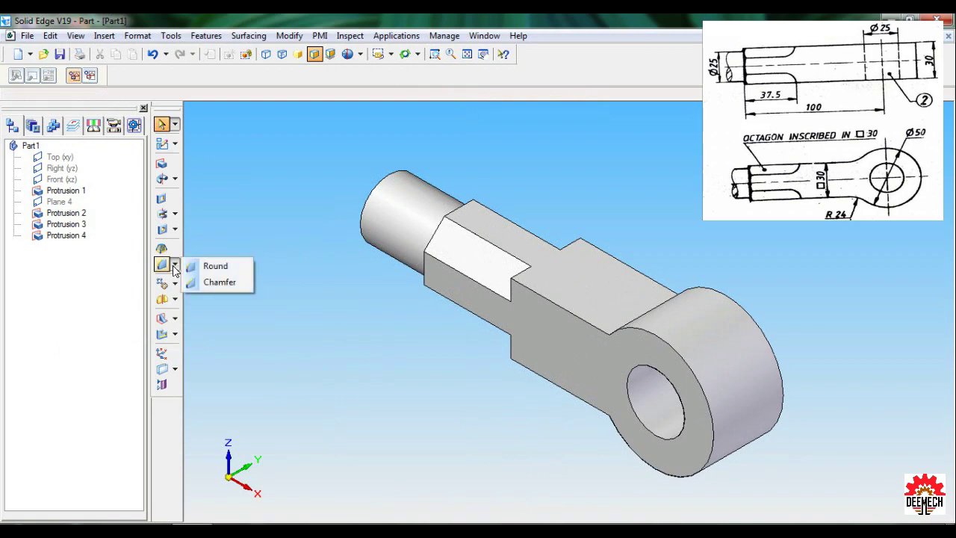
{"action": "left_click", "coordinate": [219, 282]}
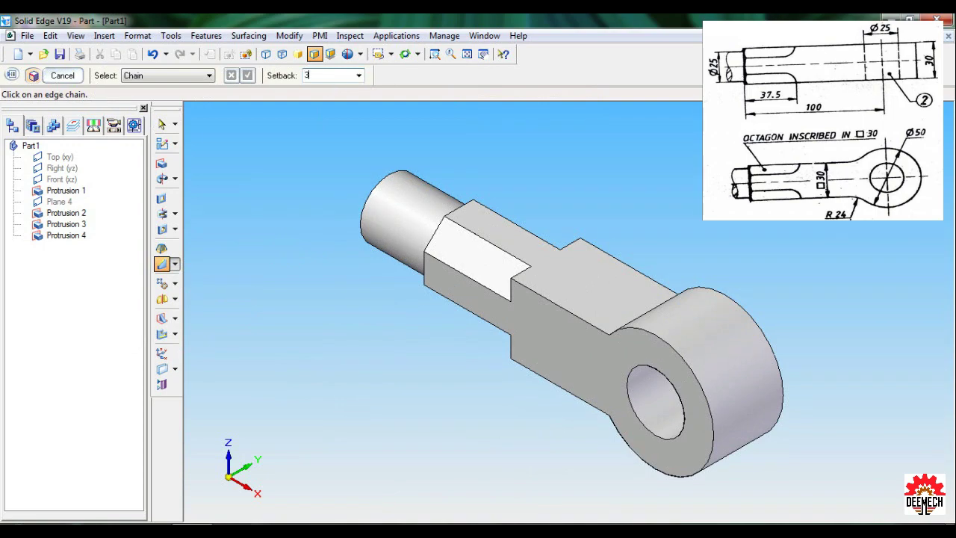
{"action": "type", "text": "3"}
{"action": "key", "text": "Return"}
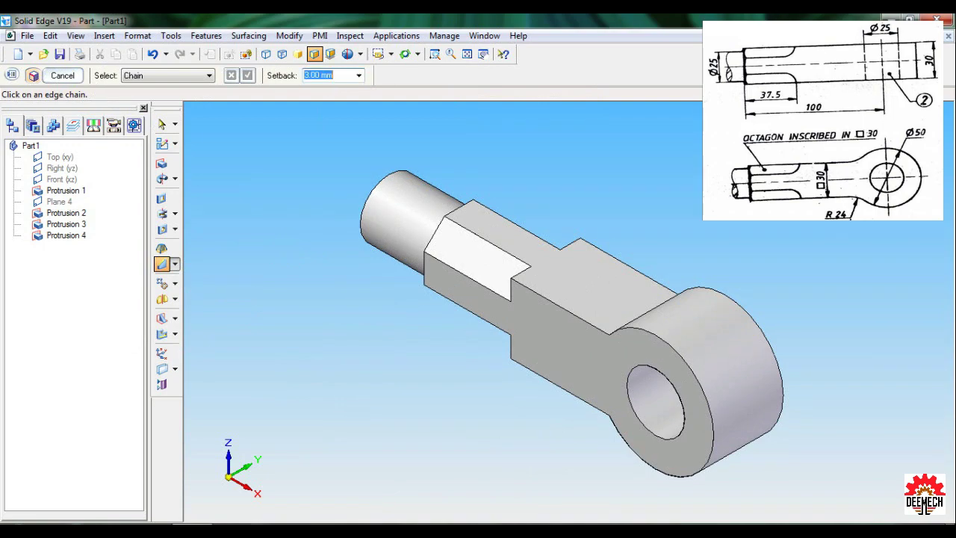
{"action": "left_click", "coordinate": [397, 174]}
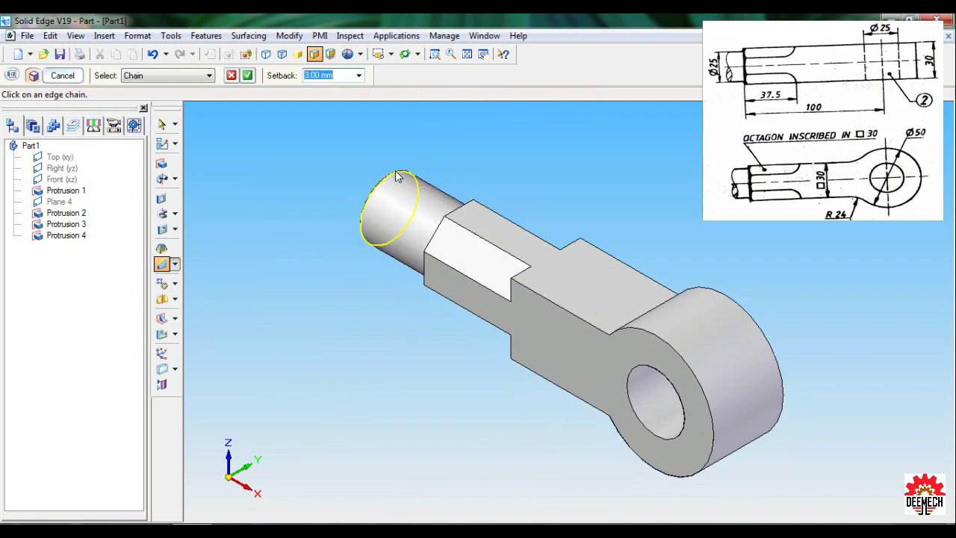
{"action": "left_click", "coordinate": [248, 76]}
{"action": "left_click", "coordinate": [77, 76]}
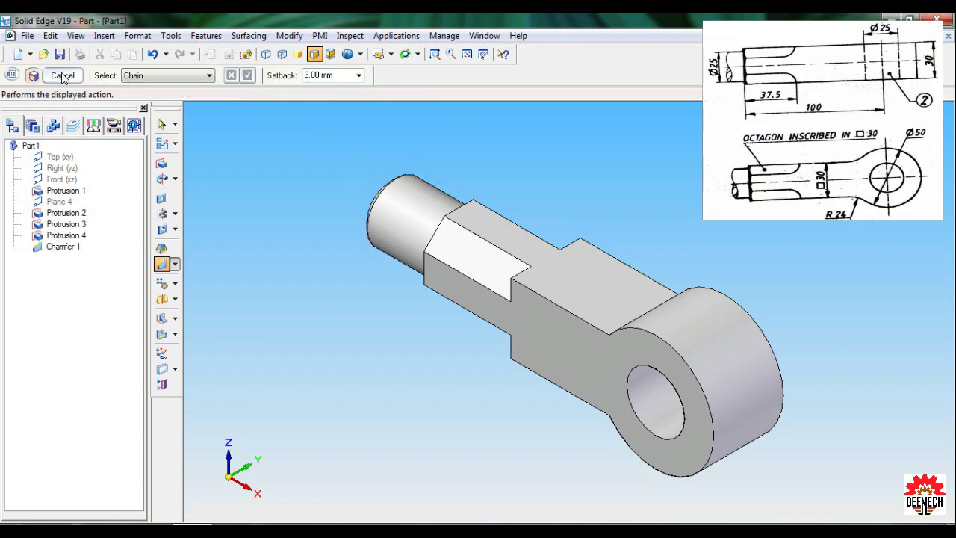
{"action": "left_click", "coordinate": [63, 76]}
Step: Orbit to inspect the chamfer and return the model to the isometric view
{"action": "middle_click_drag", "start_coordinate": [262, 232], "coordinate": [303, 282]}
{"action": "left_click", "coordinate": [391, 53]}
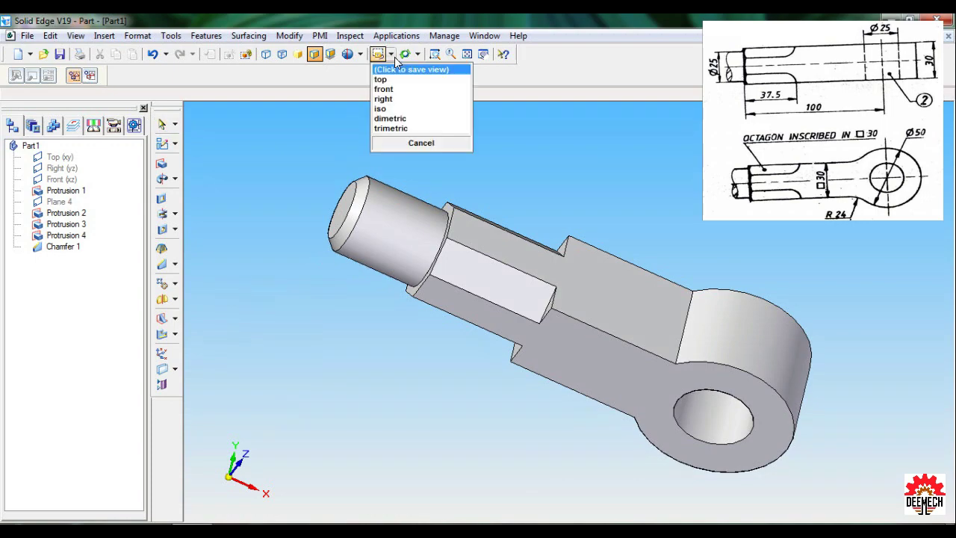
{"action": "left_click", "coordinate": [382, 109]}
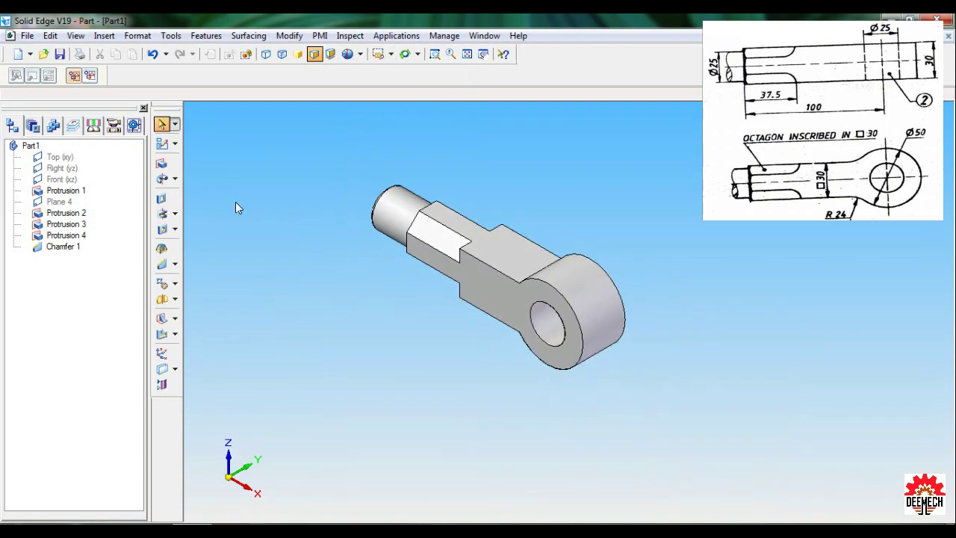
{"action": "left_click", "coordinate": [175, 264]}
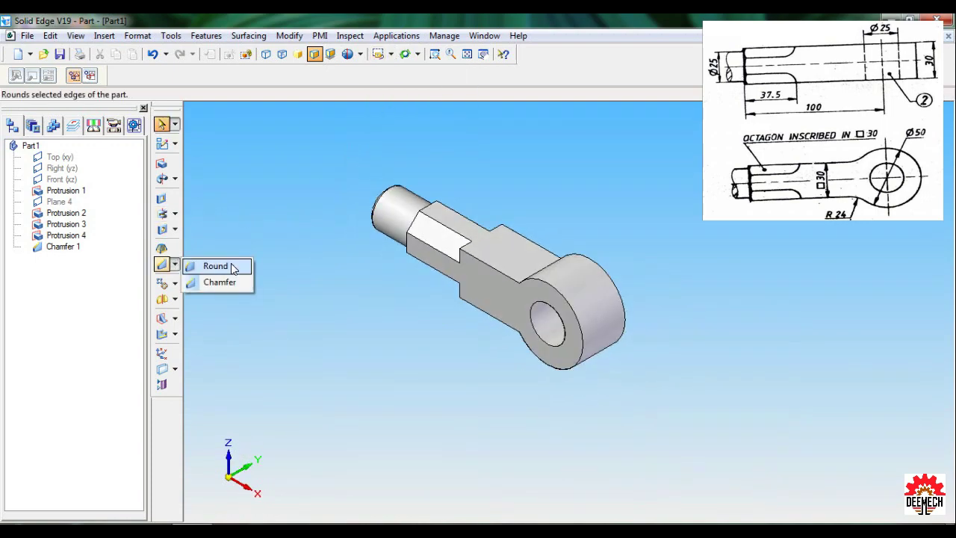
Step: Begin a round with a 3 mm radius and zoom in on the shaft–octagon junction
{"action": "left_click", "coordinate": [205, 266]}
{"action": "left_click", "coordinate": [340, 75]}
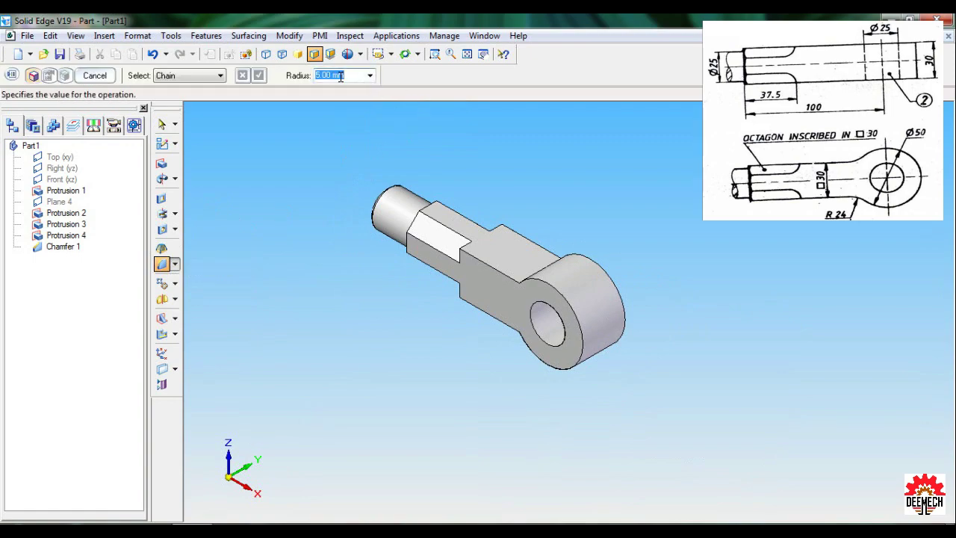
{"action": "type", "text": "3"}
{"action": "key", "text": "Return"}
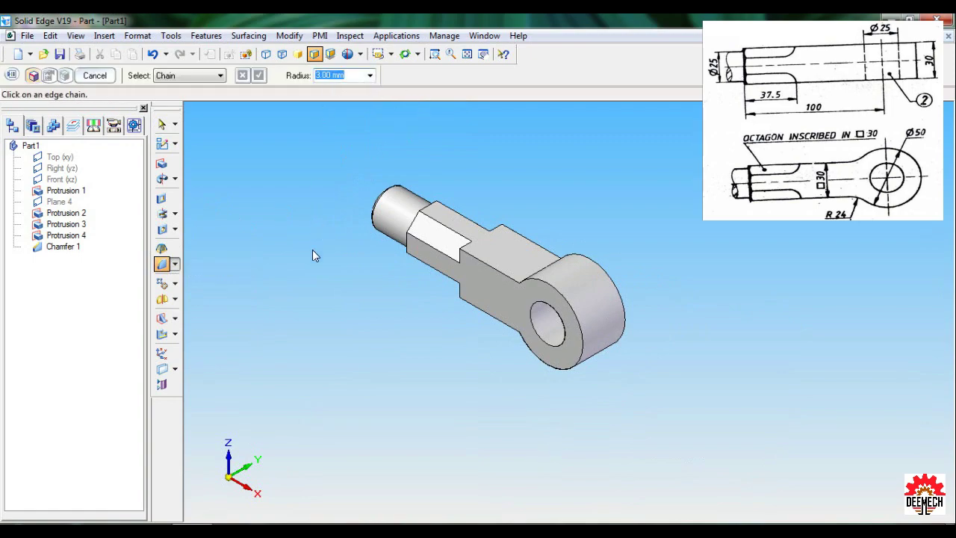
{"action": "middle_click_drag", "start_coordinate": [312, 255], "coordinate": [408, 333]}
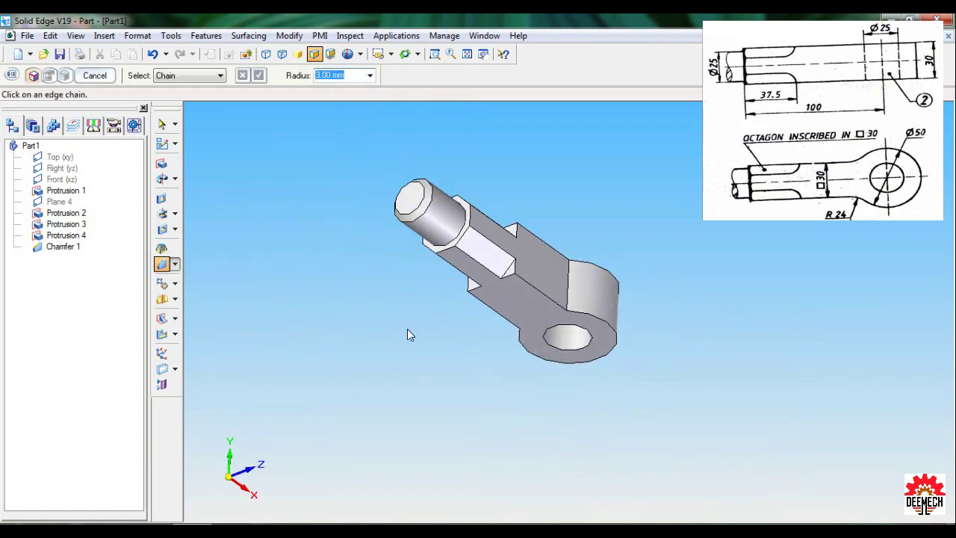
{"action": "left_click", "coordinate": [435, 54]}
{"action": "left_click_drag", "start_coordinate": [365, 151], "coordinate": [522, 312]}
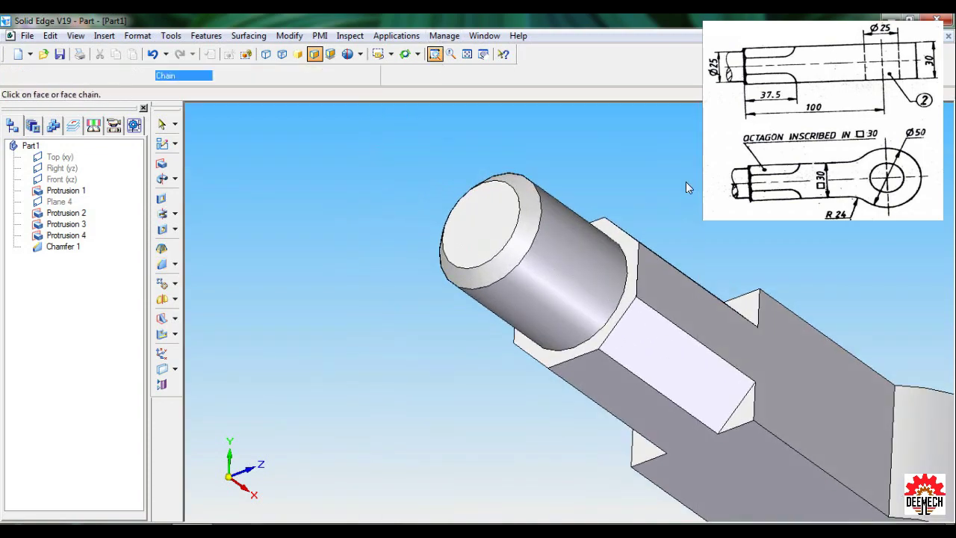
Step: Round the edge where the shaft meets the octagon with a 5 mm radius
{"action": "left_click", "coordinate": [624, 251]}
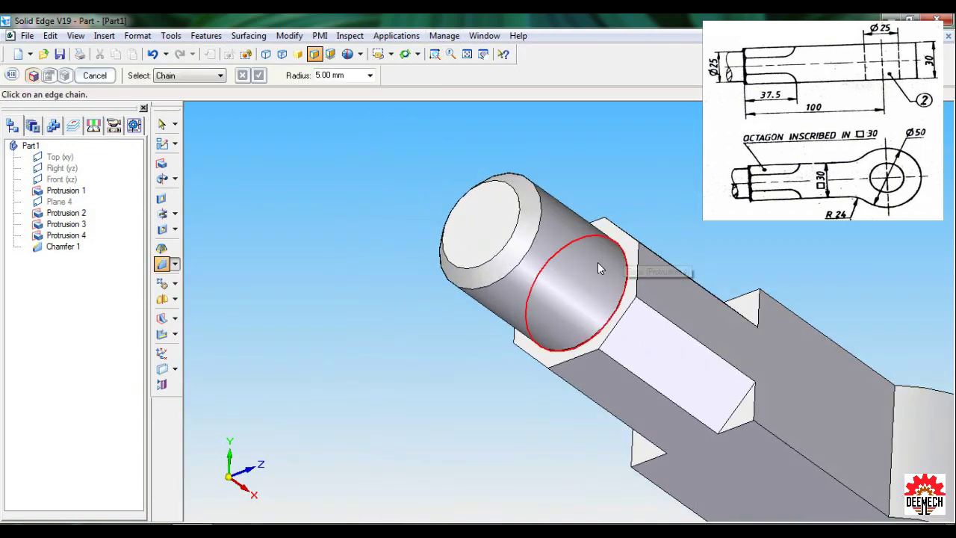
{"action": "left_click", "coordinate": [600, 269]}
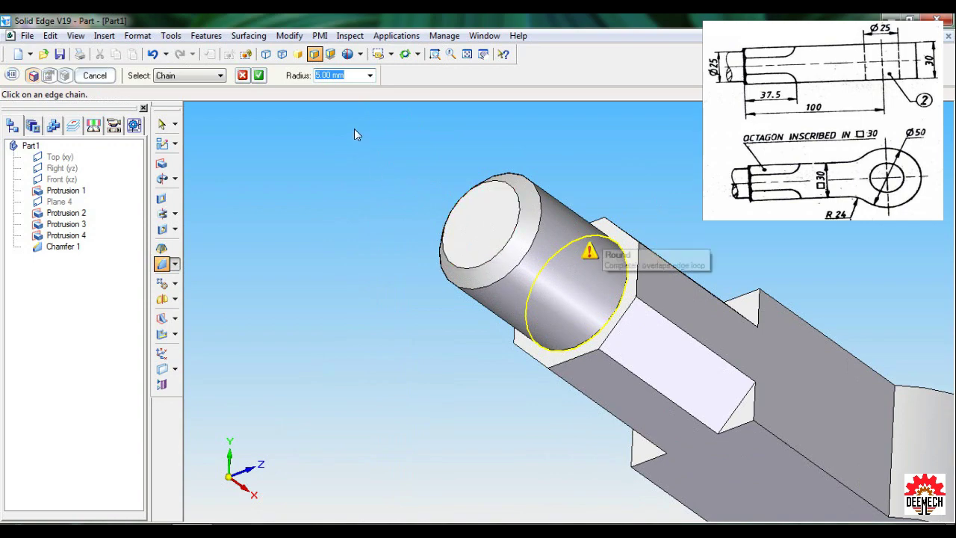
{"action": "type", "text": "5"}
{"action": "key", "text": "Return"}
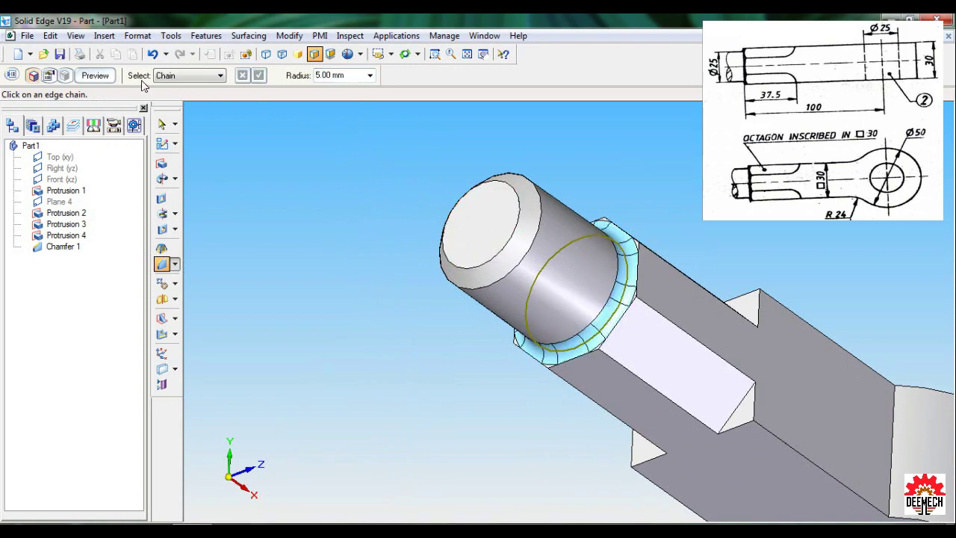
{"action": "left_click", "coordinate": [96, 77]}
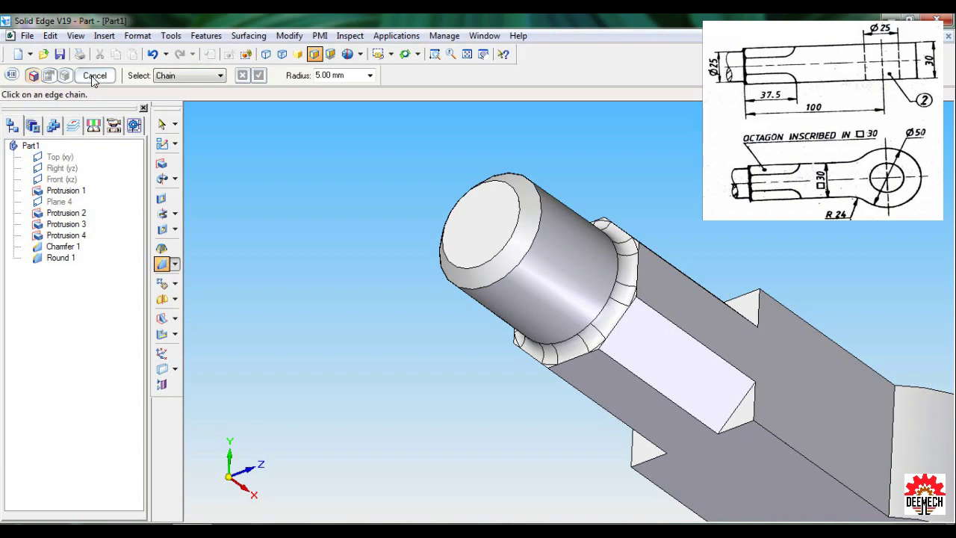
{"action": "left_click", "coordinate": [93, 75]}
{"action": "middle_click_drag", "start_coordinate": [709, 224], "coordinate": [544, 202]}
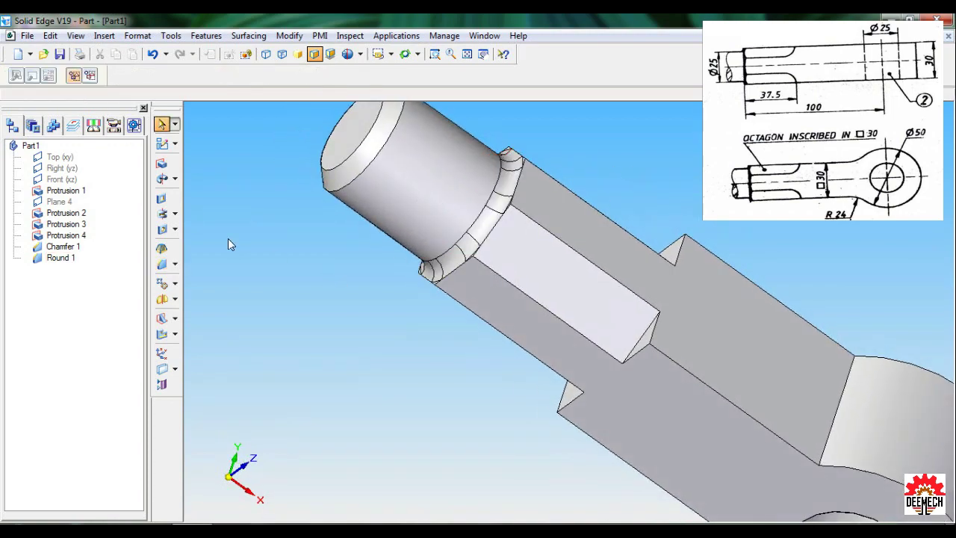
Step: Start a 6 mm round and pick the first notch edge
{"action": "left_click", "coordinate": [175, 264]}
{"action": "left_click", "coordinate": [209, 265]}
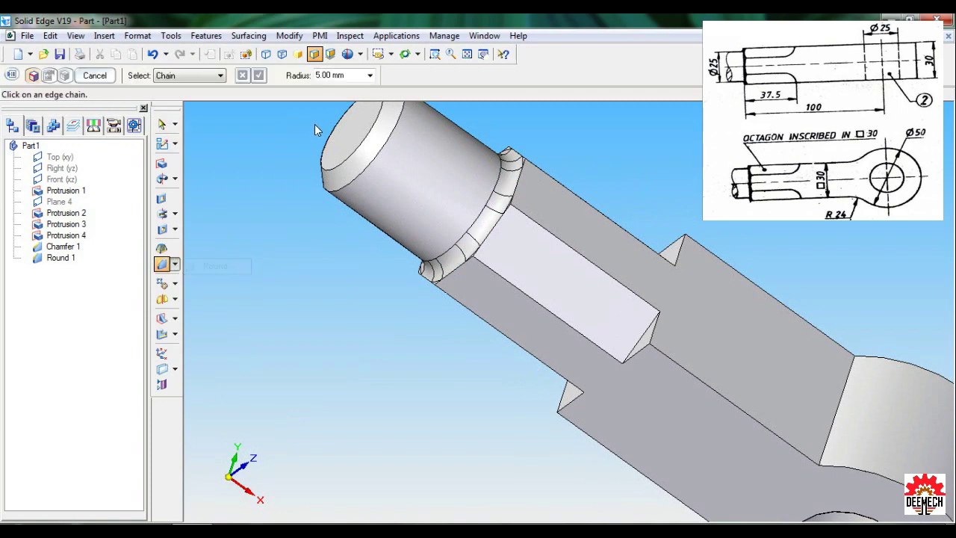
{"action": "left_click", "coordinate": [332, 75]}
{"action": "type", "text": "6"}
{"action": "key", "text": "Return"}
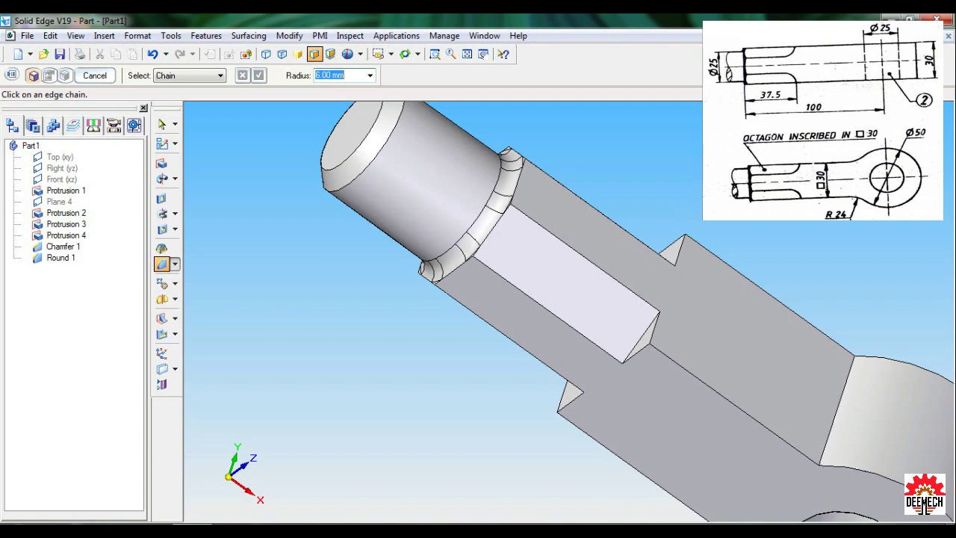
{"action": "middle_click_drag", "start_coordinate": [736, 199], "coordinate": [625, 377]}
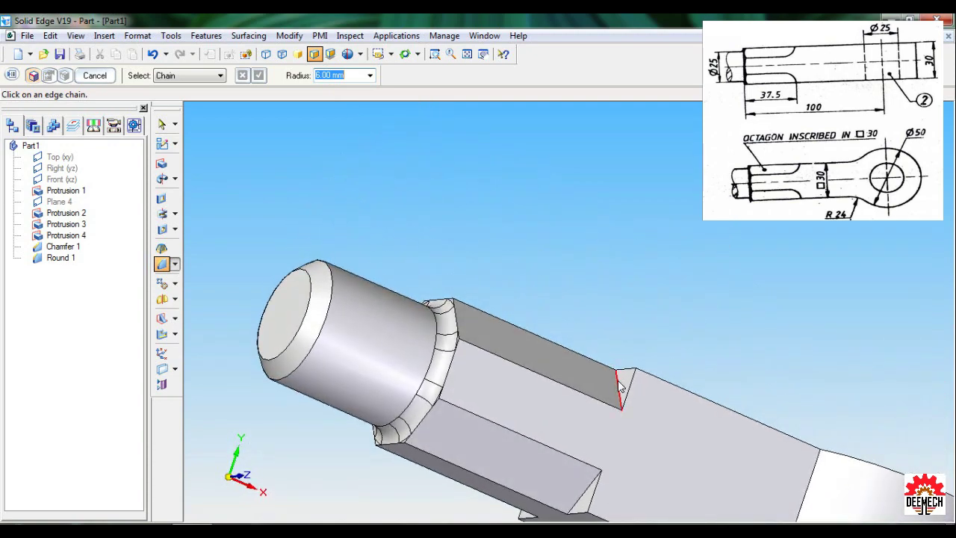
{"action": "middle_click_drag", "start_coordinate": [653, 334], "coordinate": [742, 380]}
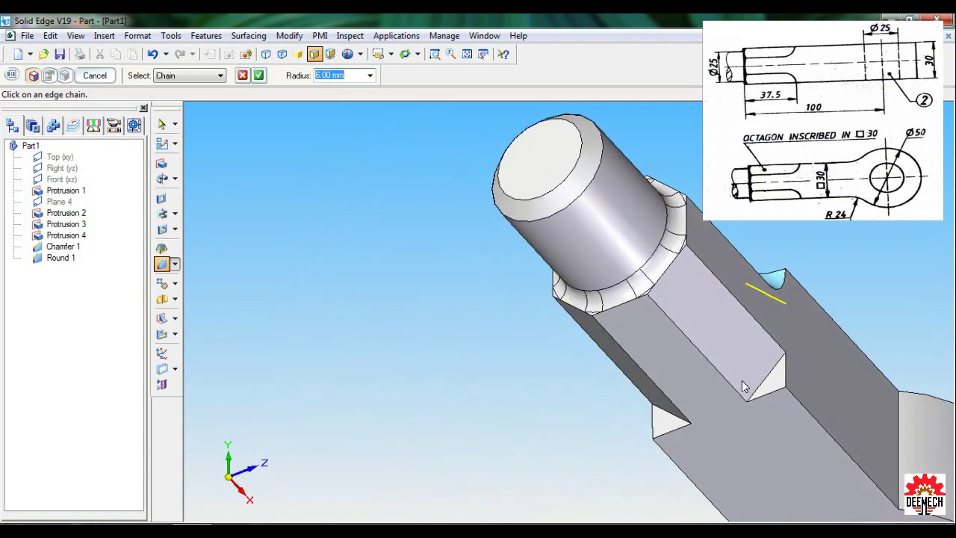
{"action": "left_click", "coordinate": [768, 384]}
Step: Add the upper notch edge, finish the 6 mm rounds as Round 2, and return to isometric view
{"action": "middle_click_drag", "start_coordinate": [479, 394], "coordinate": [684, 378]}
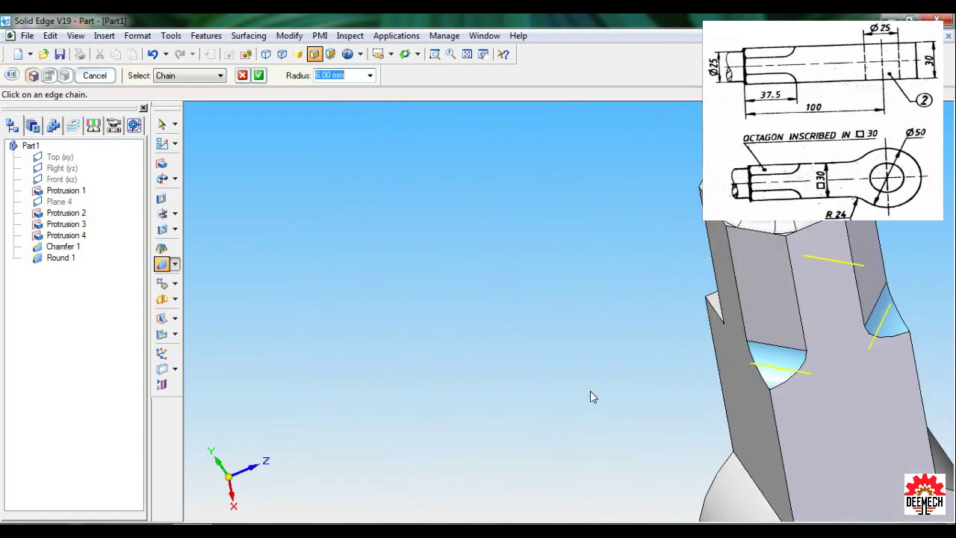
{"action": "middle_click_drag", "start_coordinate": [590, 390], "coordinate": [703, 345]}
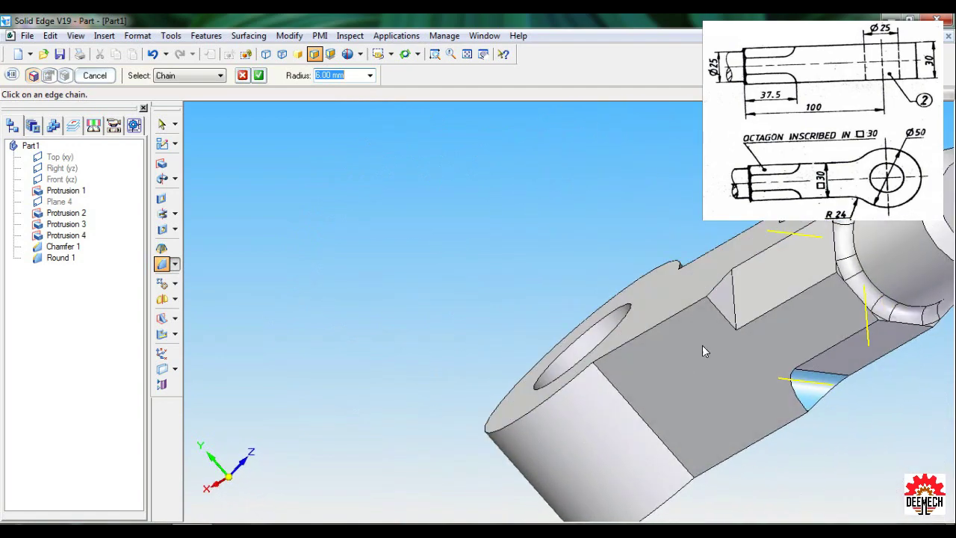
{"action": "left_click", "coordinate": [721, 300]}
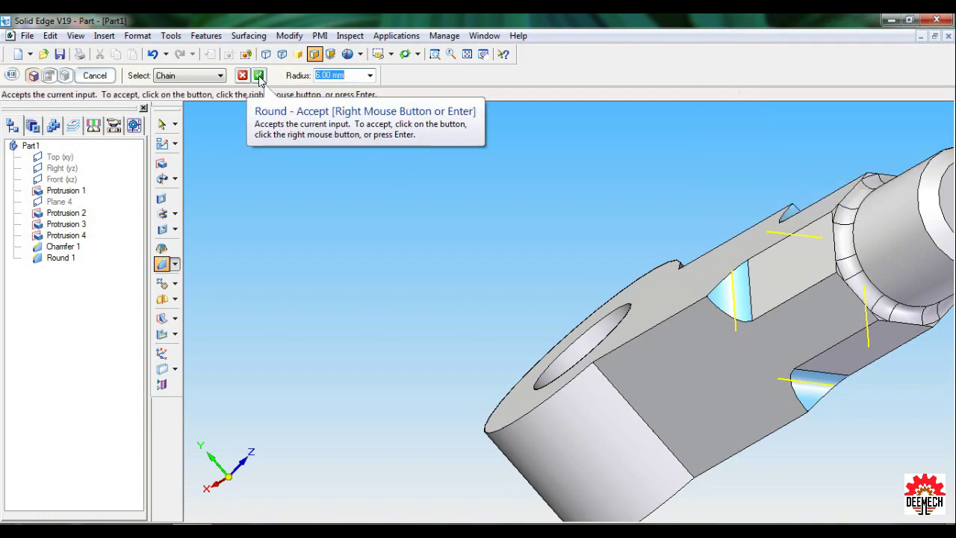
{"action": "left_click", "coordinate": [258, 76]}
{"action": "left_click", "coordinate": [96, 76]}
{"action": "left_click", "coordinate": [95, 76]}
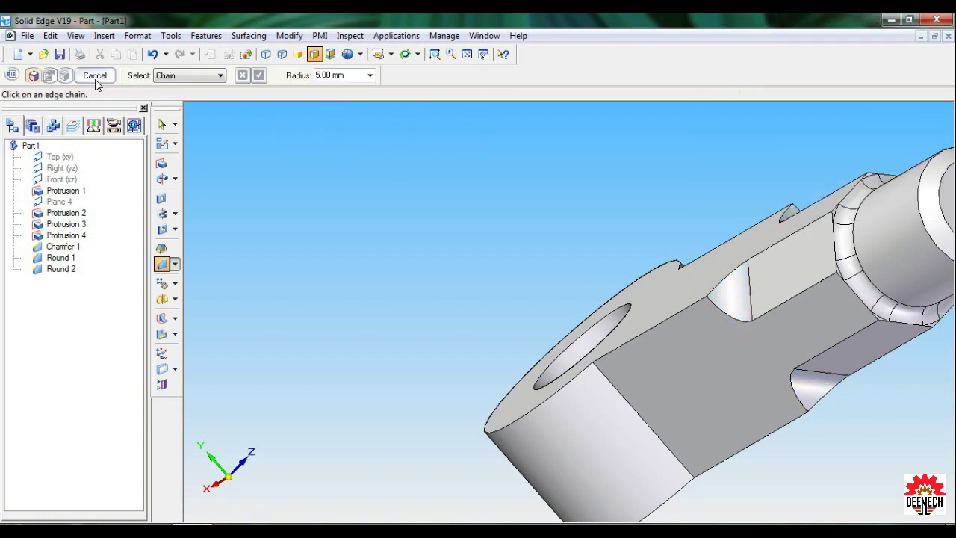
{"action": "left_click", "coordinate": [92, 74]}
{"action": "left_click", "coordinate": [379, 54]}
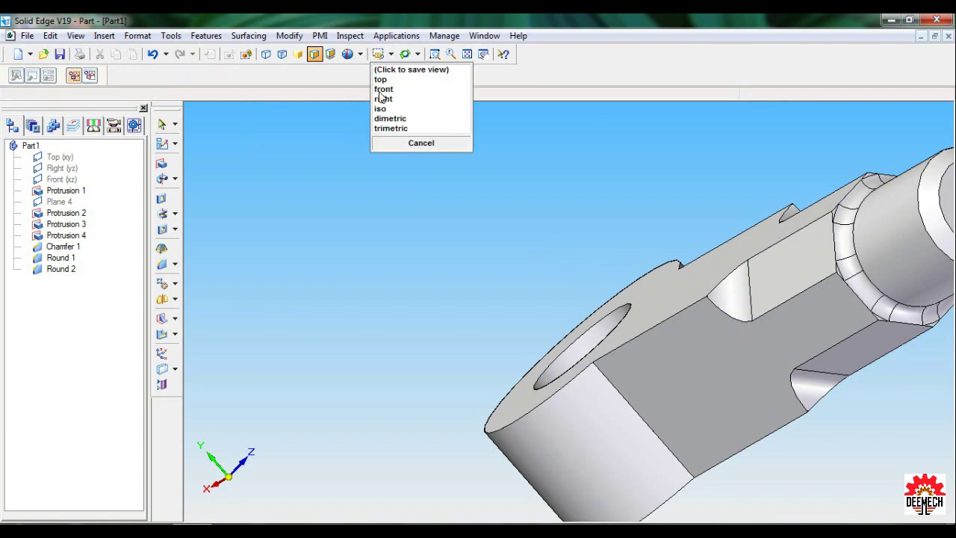
{"action": "left_click", "coordinate": [381, 109]}
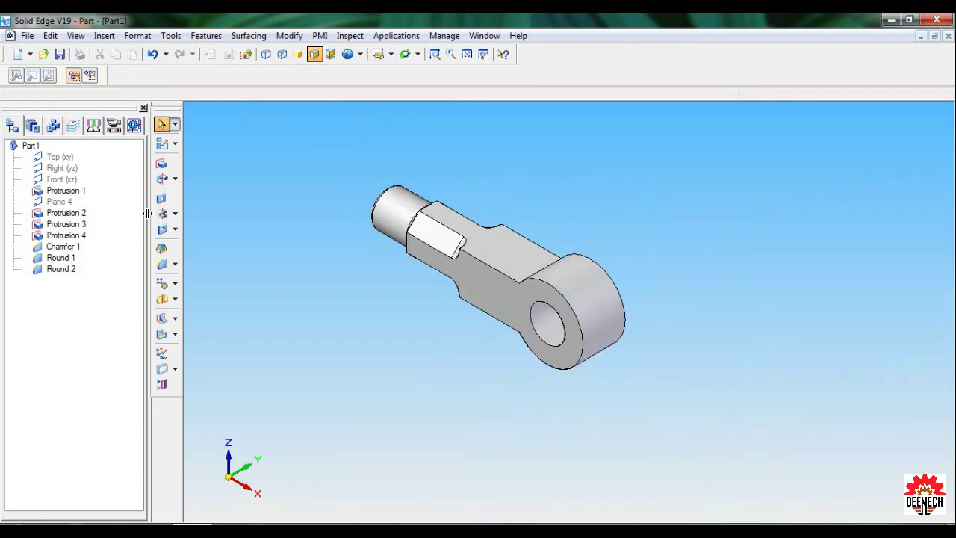
Step: Start a 24 mm round and pick the two eye-end transition edges
{"action": "left_click", "coordinate": [174, 264]}
{"action": "left_click", "coordinate": [206, 264]}
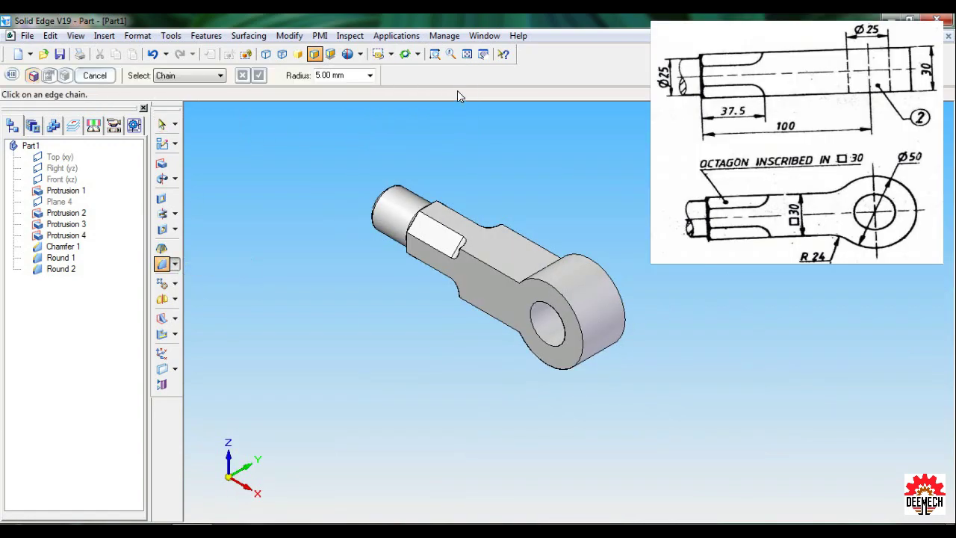
{"action": "left_click", "coordinate": [332, 75]}
{"action": "type", "text": "24"}
{"action": "key", "text": "Return"}
{"action": "middle_click_drag", "start_coordinate": [613, 161], "coordinate": [633, 225]}
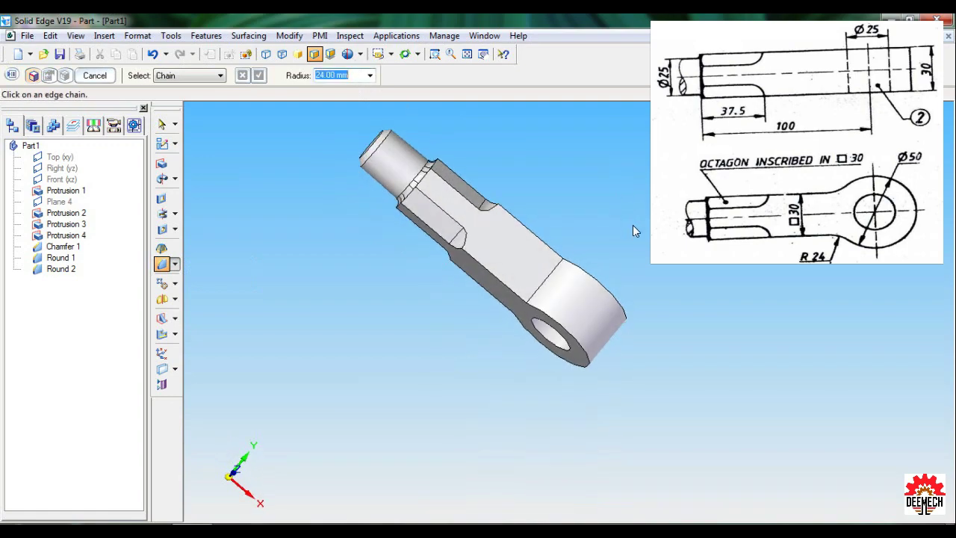
{"action": "left_click", "coordinate": [557, 273]}
{"action": "middle_click_drag", "start_coordinate": [496, 425], "coordinate": [632, 342]}
{"action": "left_click", "coordinate": [554, 284]}
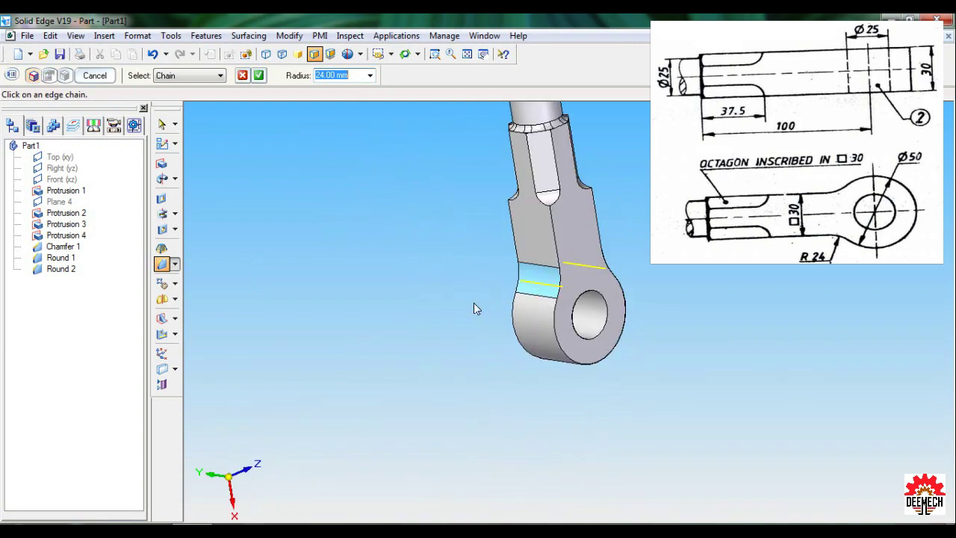
Step: Finish the 24 mm round as Round 3, then show the whole part in isometric view
{"action": "left_click", "coordinate": [258, 75]}
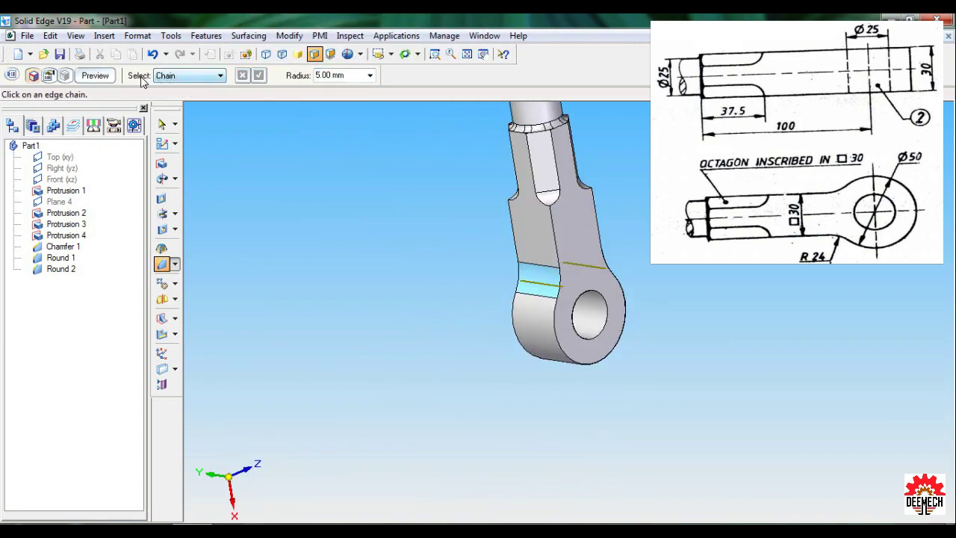
{"action": "left_click", "coordinate": [97, 76]}
{"action": "left_click", "coordinate": [95, 75]}
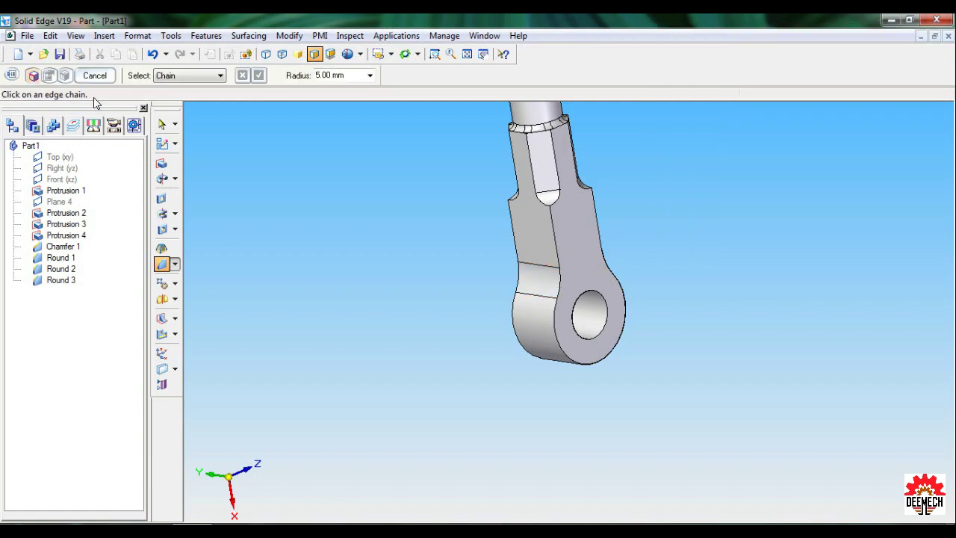
{"action": "left_click", "coordinate": [95, 76]}
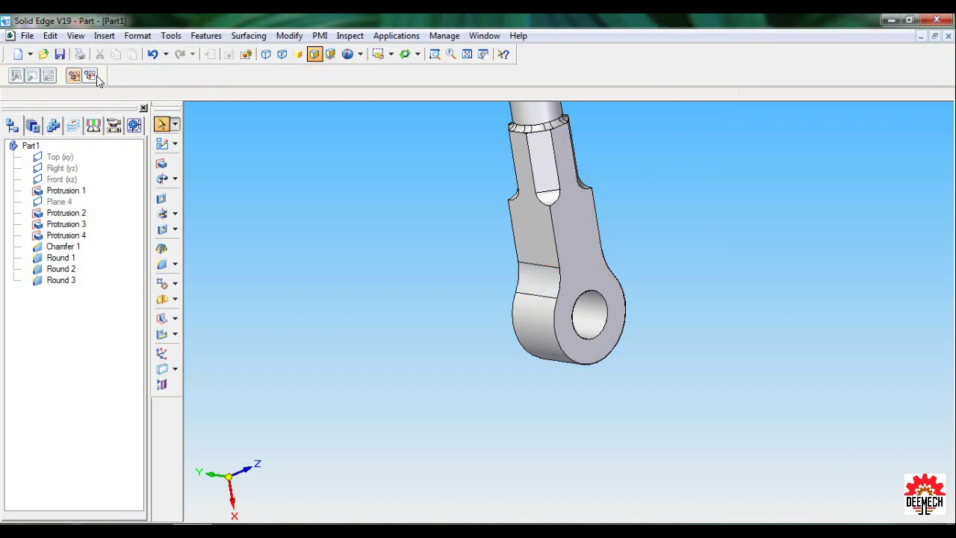
{"action": "left_click", "coordinate": [391, 54]}
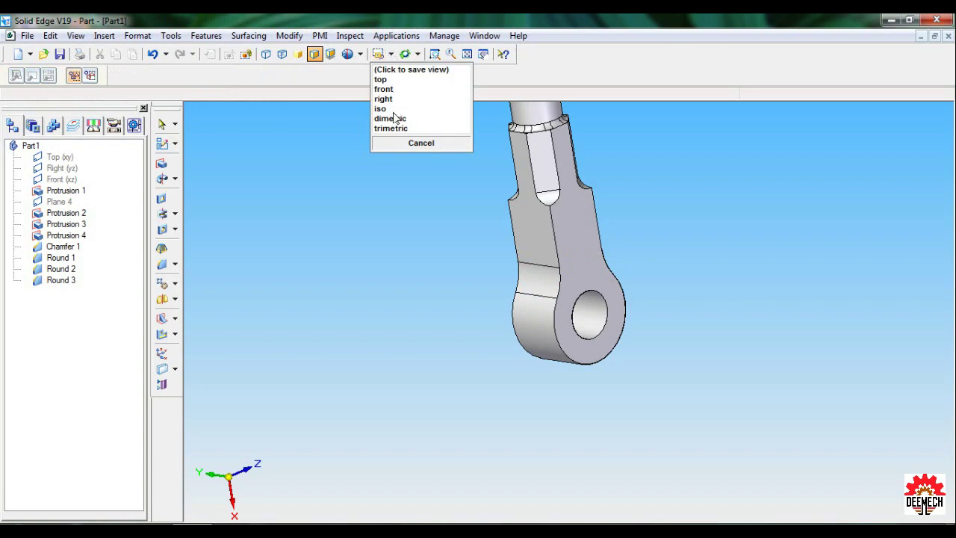
{"action": "left_click", "coordinate": [393, 107]}
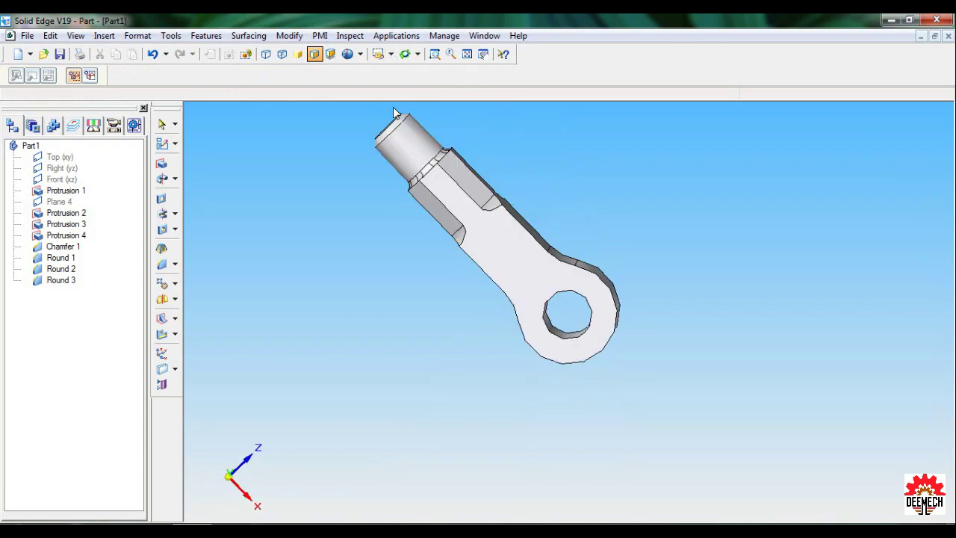
{"action": "left_click", "coordinate": [471, 55]}
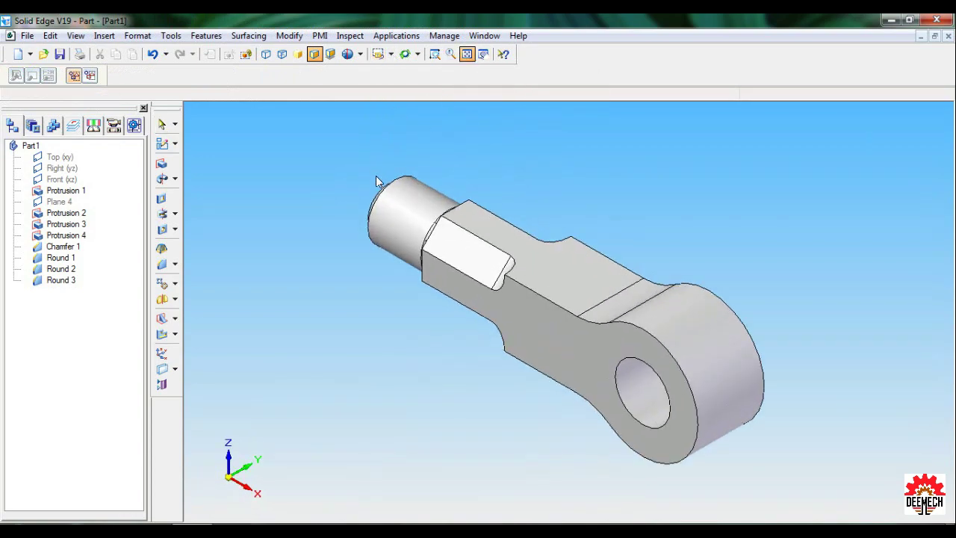
Step: Assign Fe-410W in the Material Table and apply it to the model
{"action": "left_click", "coordinate": [171, 36]}
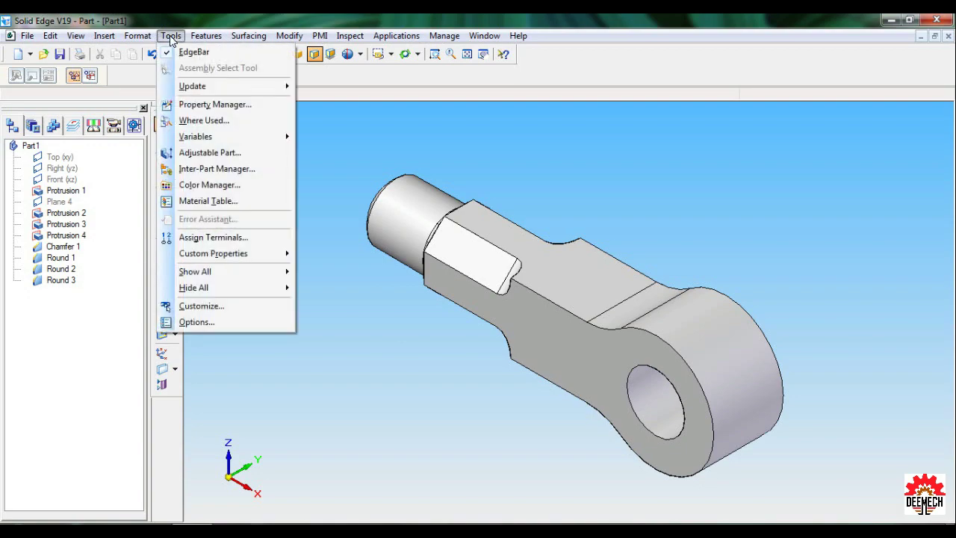
{"action": "left_click", "coordinate": [219, 200]}
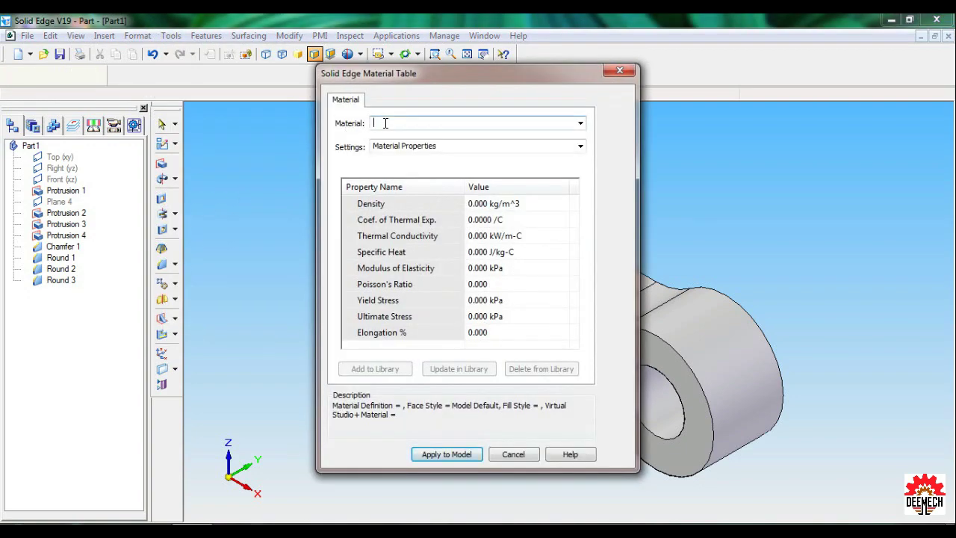
{"action": "type", "text": "Fe"}
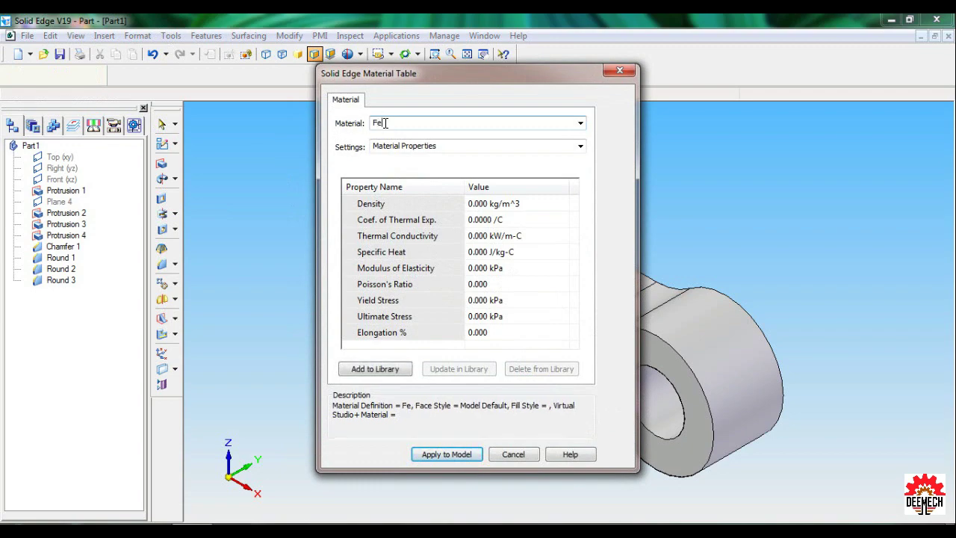
{"action": "type", "text": "-410"}
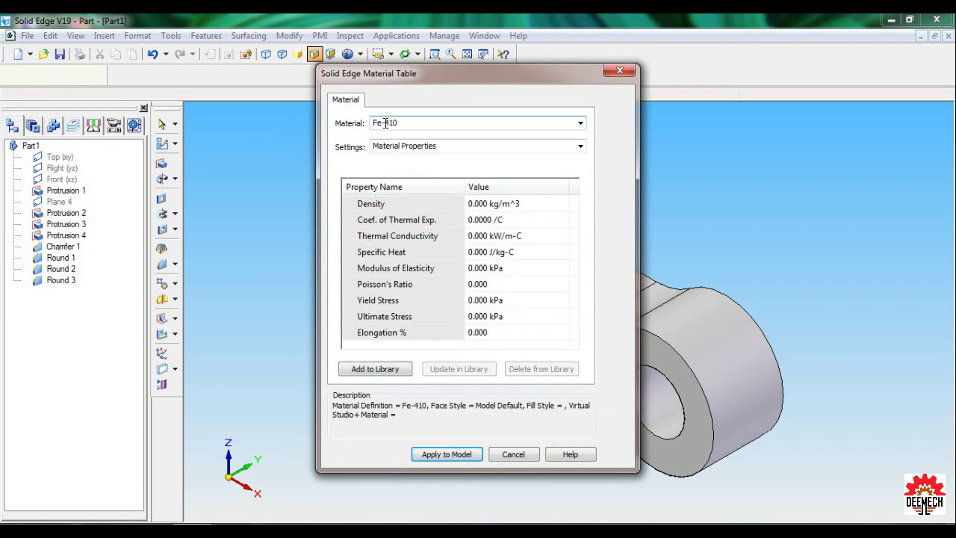
{"action": "type", "text": "W"}
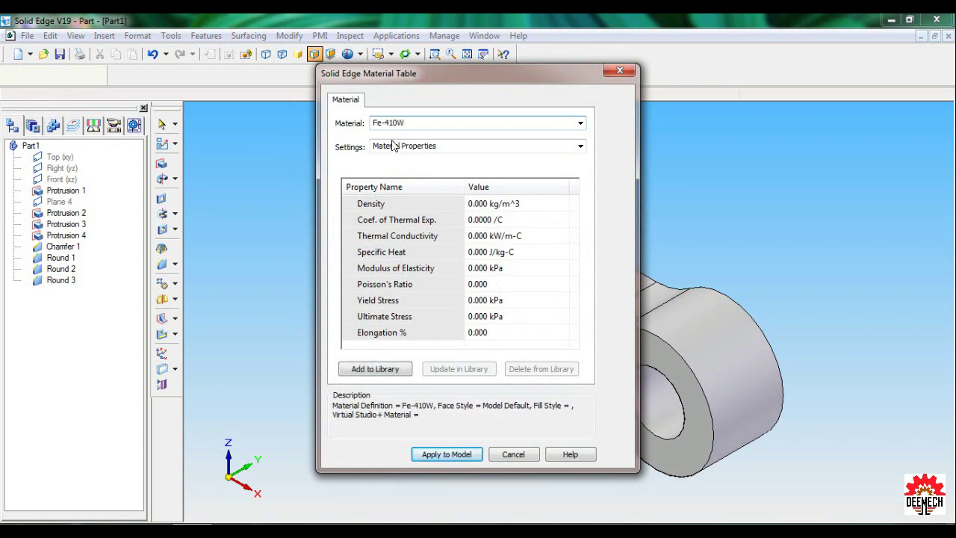
{"action": "left_click", "coordinate": [466, 453]}
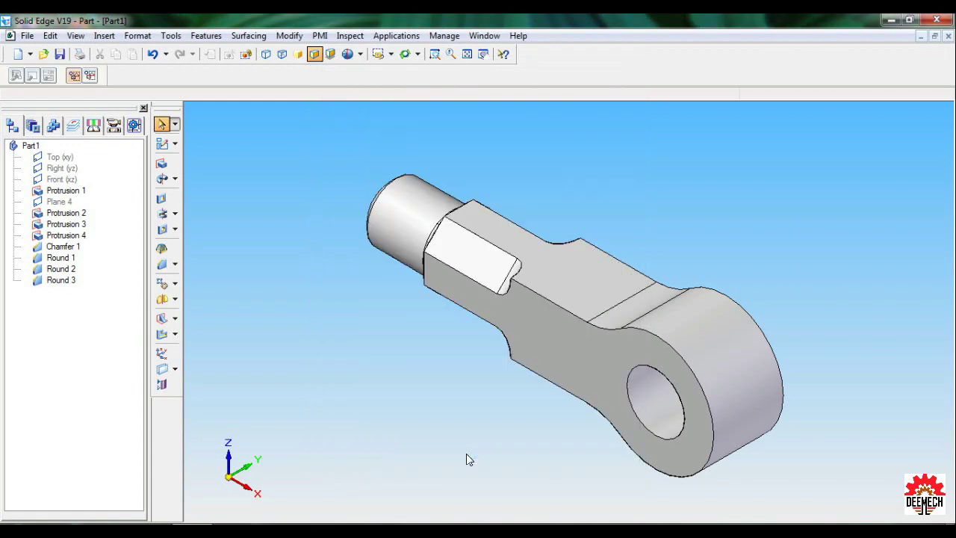
Step: Set the part's Title to EYE in File Properties and copy the title
{"action": "left_click", "coordinate": [26, 35]}
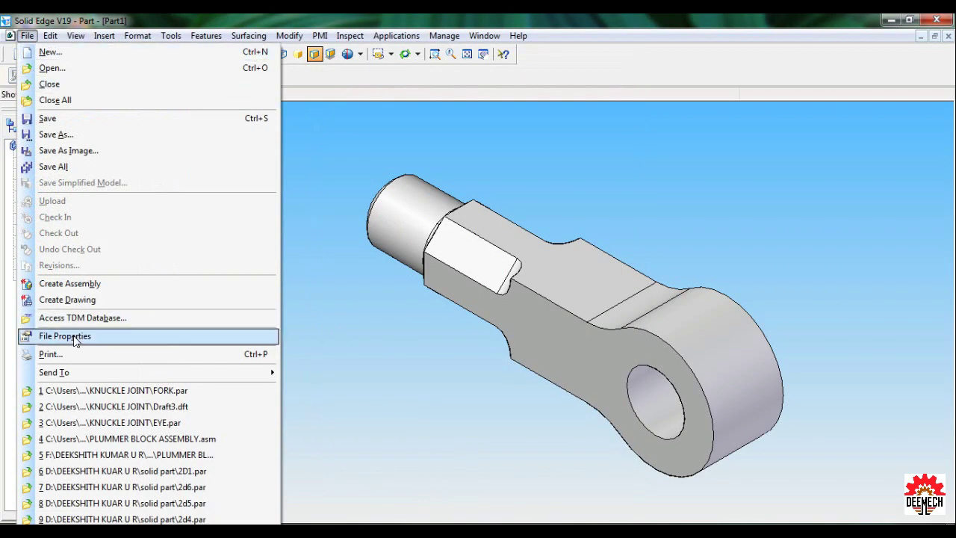
{"action": "left_click", "coordinate": [75, 336]}
{"action": "left_click", "coordinate": [72, 51]}
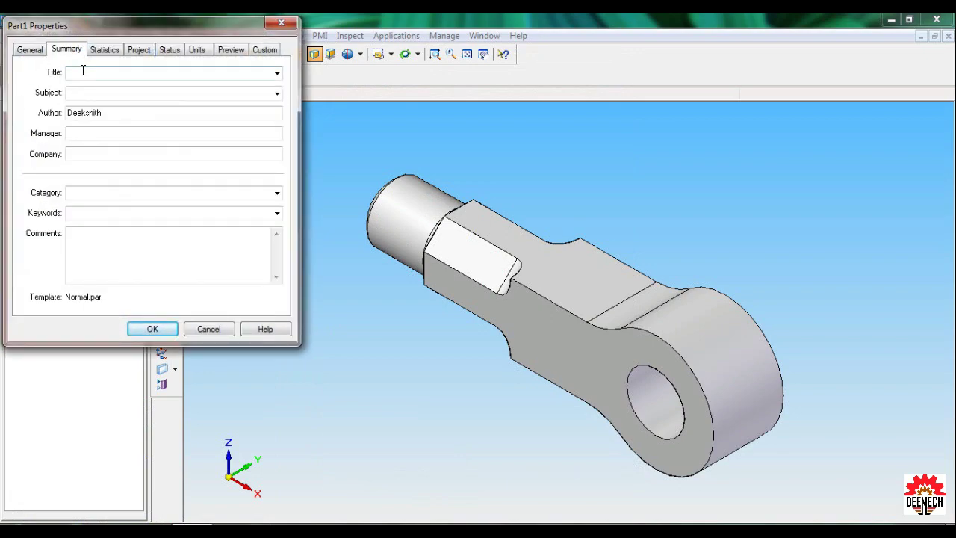
{"action": "left_click", "coordinate": [83, 71]}
{"action": "key", "text": "Caps_Lock"}
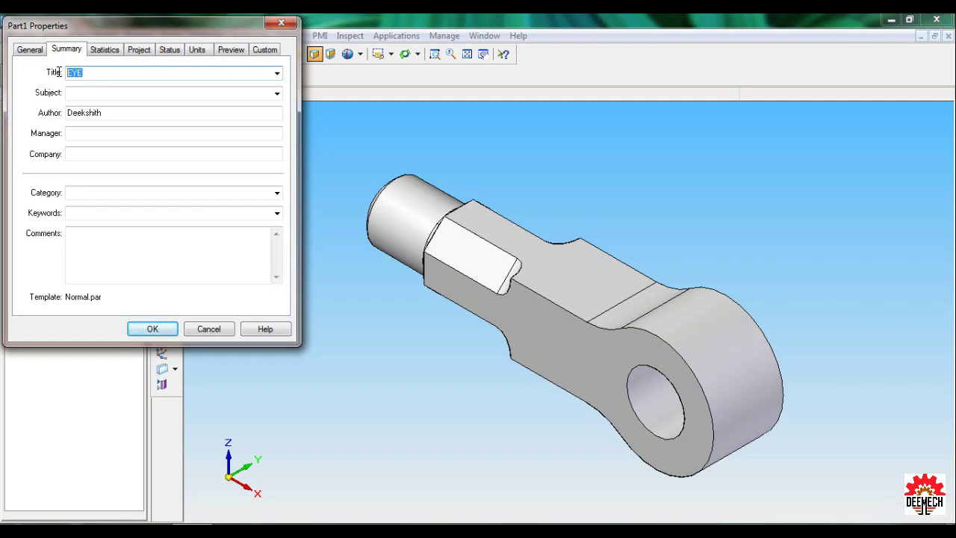
{"action": "right_click", "coordinate": [71, 71]}
{"action": "left_click", "coordinate": [122, 116]}
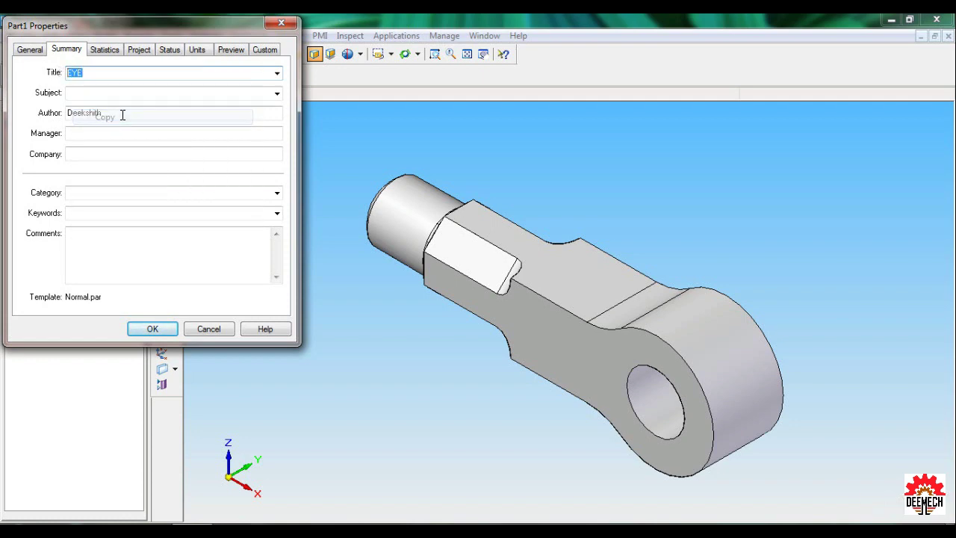
{"action": "left_click", "coordinate": [157, 328]}
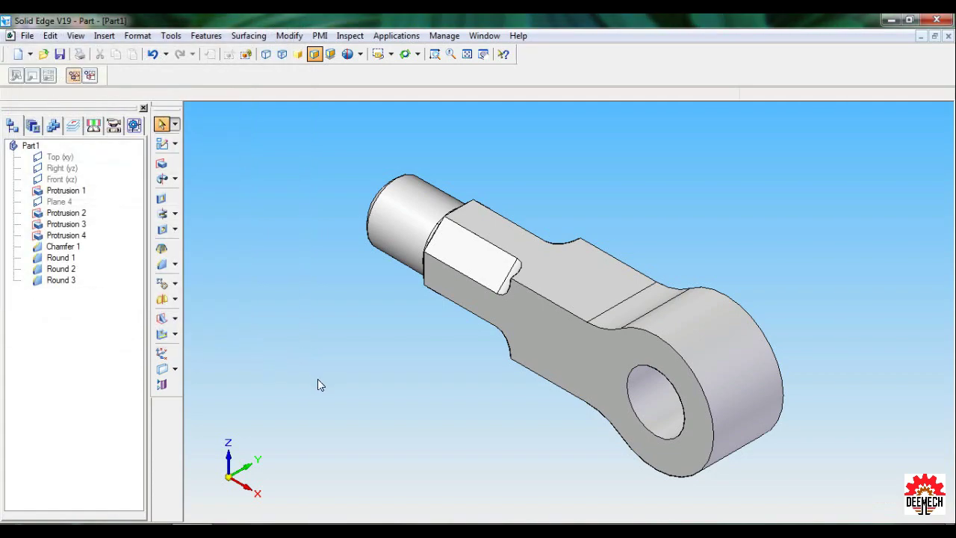
Step: Start Save As and confirm the properties summary showing title EYE
{"action": "left_click", "coordinate": [27, 36]}
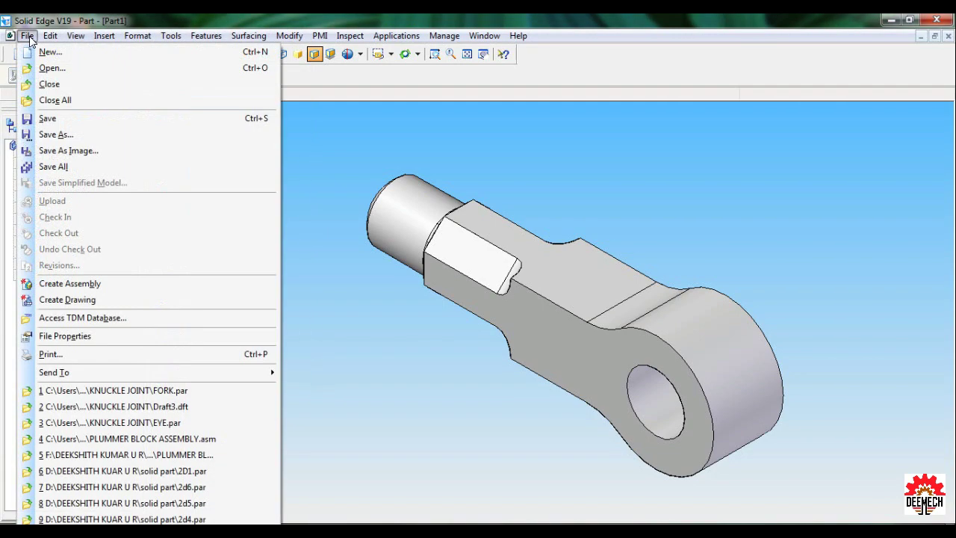
{"action": "left_click", "coordinate": [50, 119]}
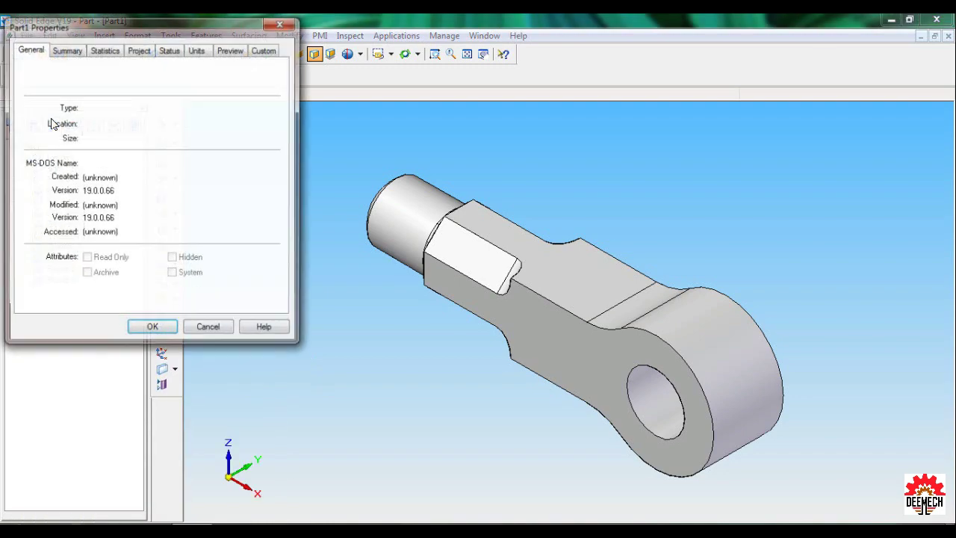
{"action": "left_click", "coordinate": [66, 50]}
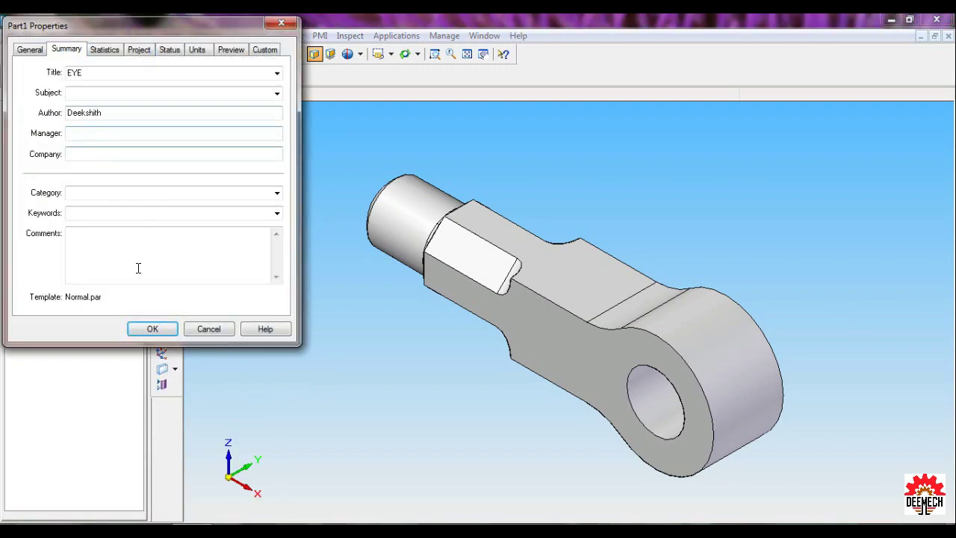
{"action": "left_click", "coordinate": [152, 330]}
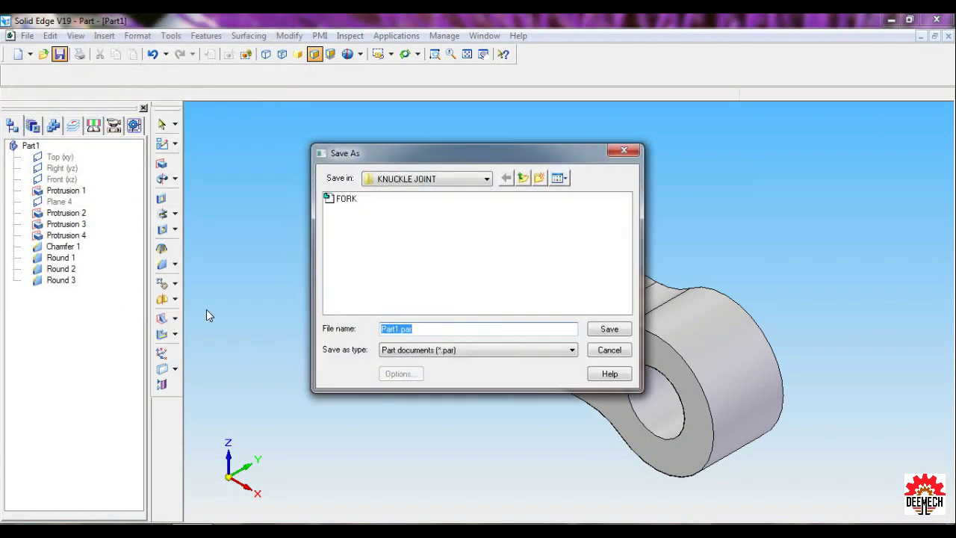
Step: Browse to Desktop > KNUCKLE JOINT and paste EYE as the file name
{"action": "left_click", "coordinate": [458, 182]}
{"action": "left_click", "coordinate": [411, 191]}
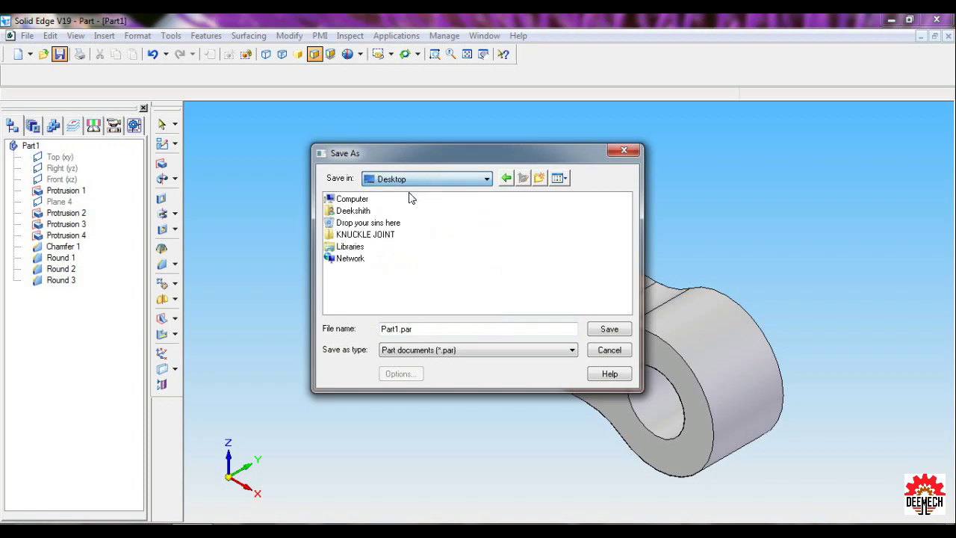
{"action": "left_click", "coordinate": [380, 235]}
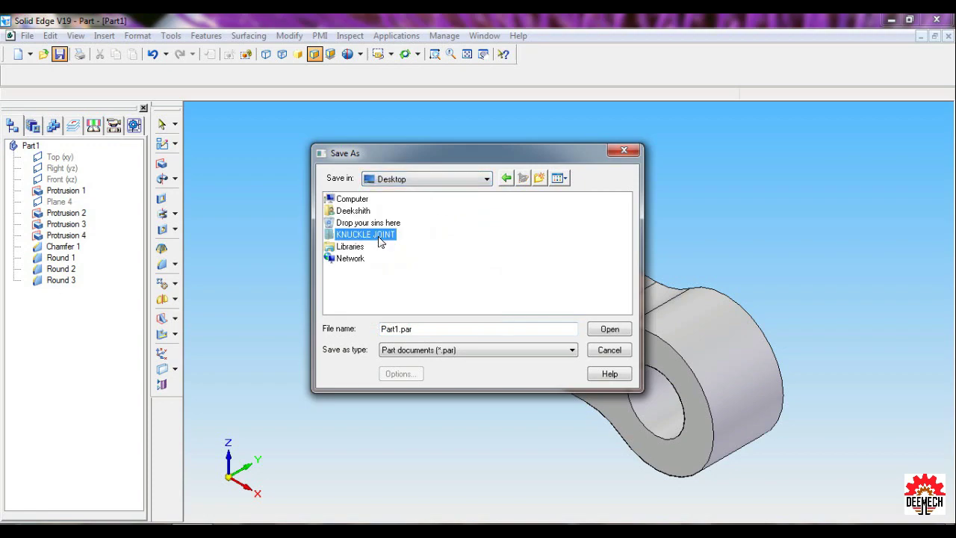
{"action": "double_click", "coordinate": [379, 235]}
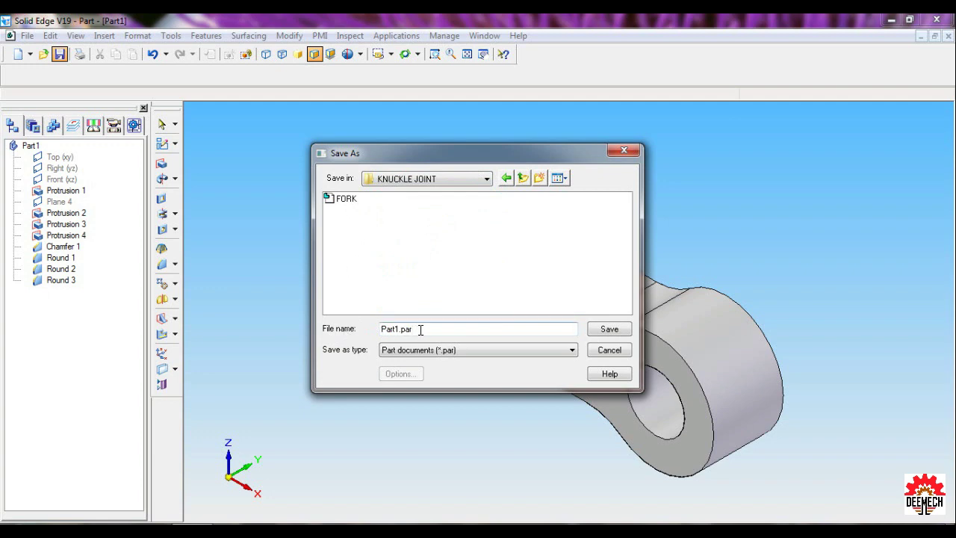
{"action": "right_click", "coordinate": [391, 324]}
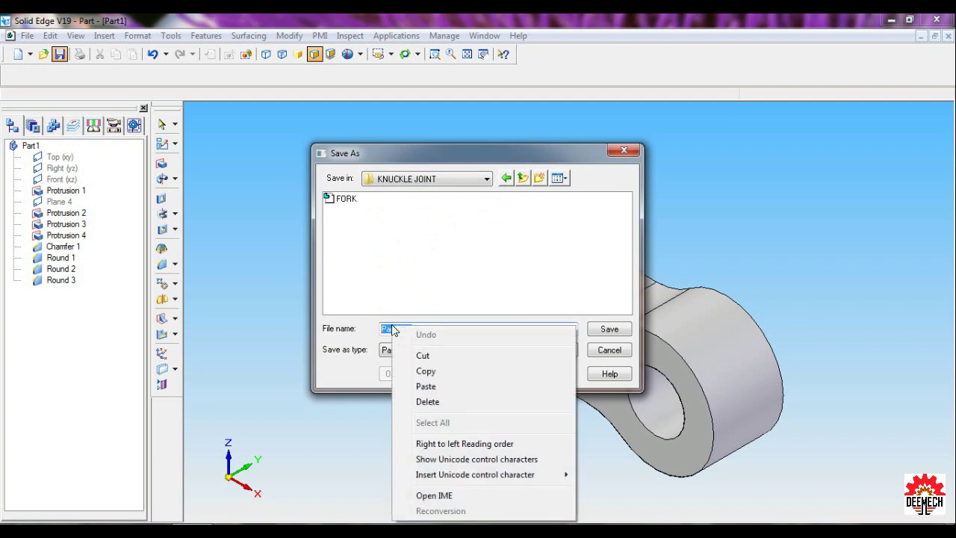
{"action": "left_click", "coordinate": [427, 387]}
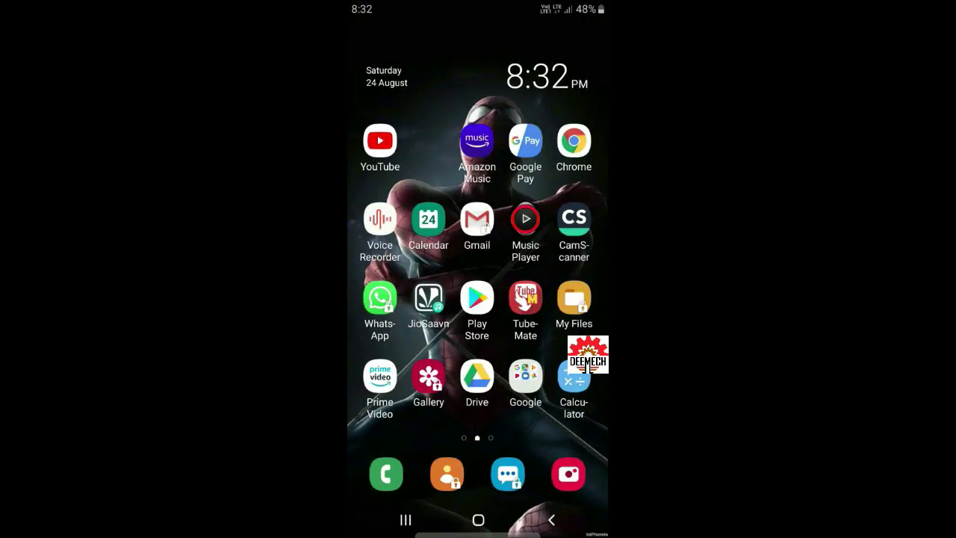
Step: Search YouTube for deemech, open the channel's videos and play the SPIGOT tutorial
{"action": "left_click", "coordinate": [379, 140]}
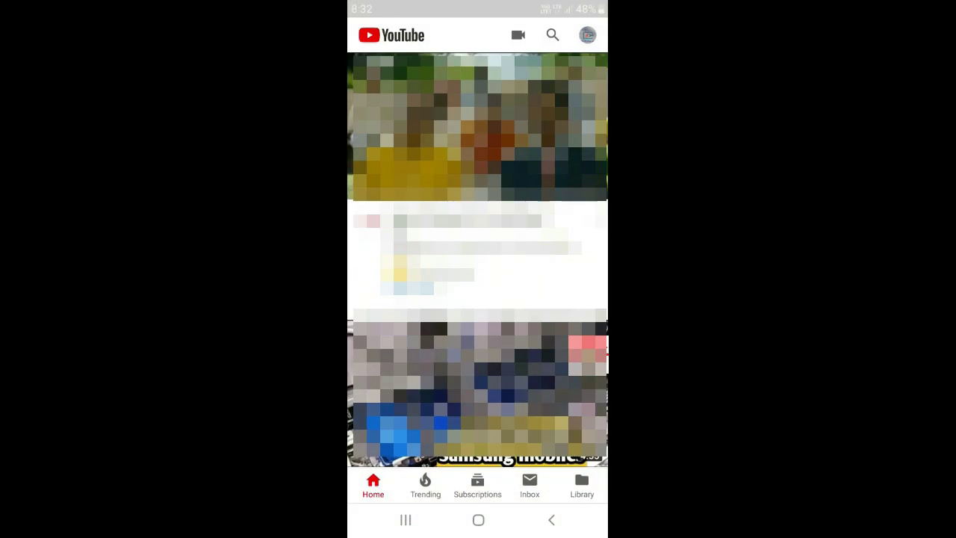
{"action": "left_click", "coordinate": [552, 35]}
{"action": "type", "text": "deemech"}
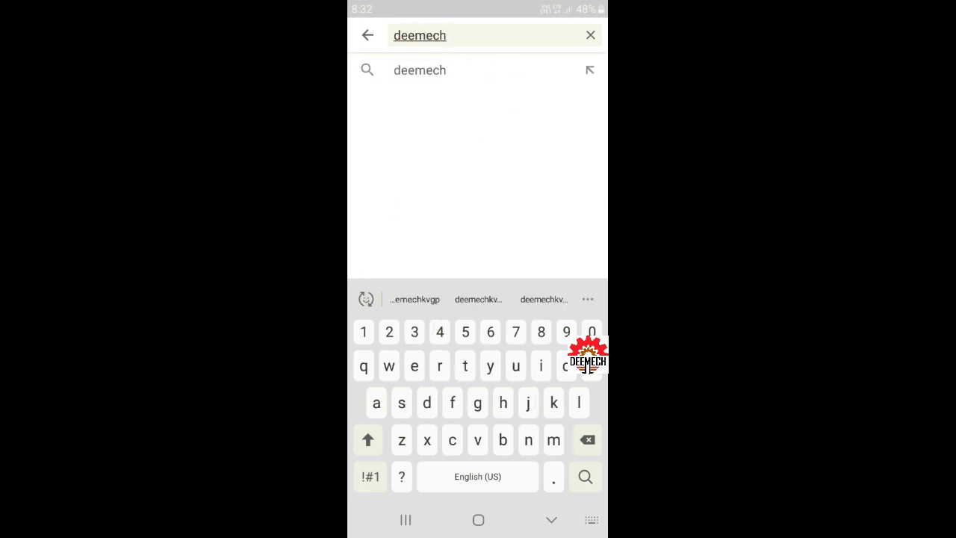
{"action": "key", "text": "Return"}
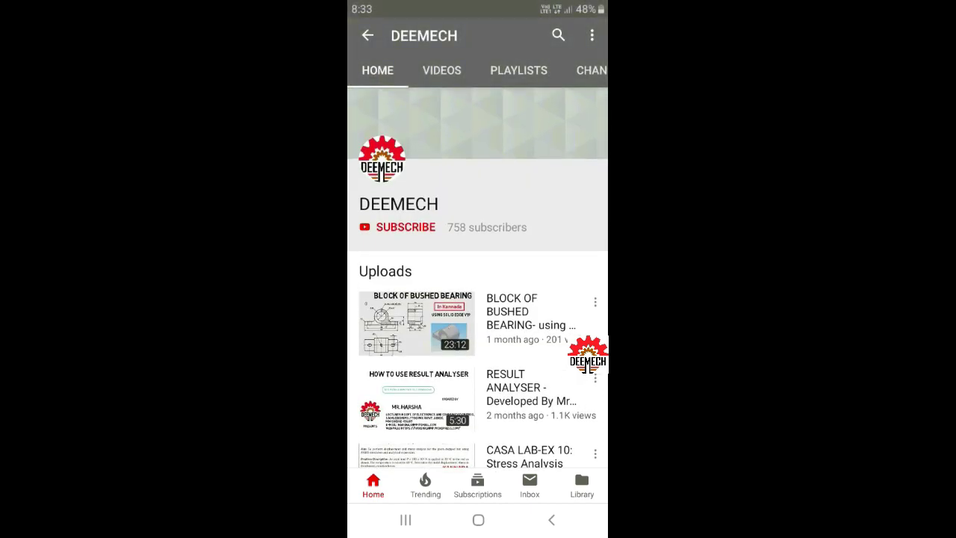
{"action": "left_click", "coordinate": [441, 70]}
{"action": "scroll", "coordinate": [478, 277], "scroll_direction": "down", "scroll_amount": 10}
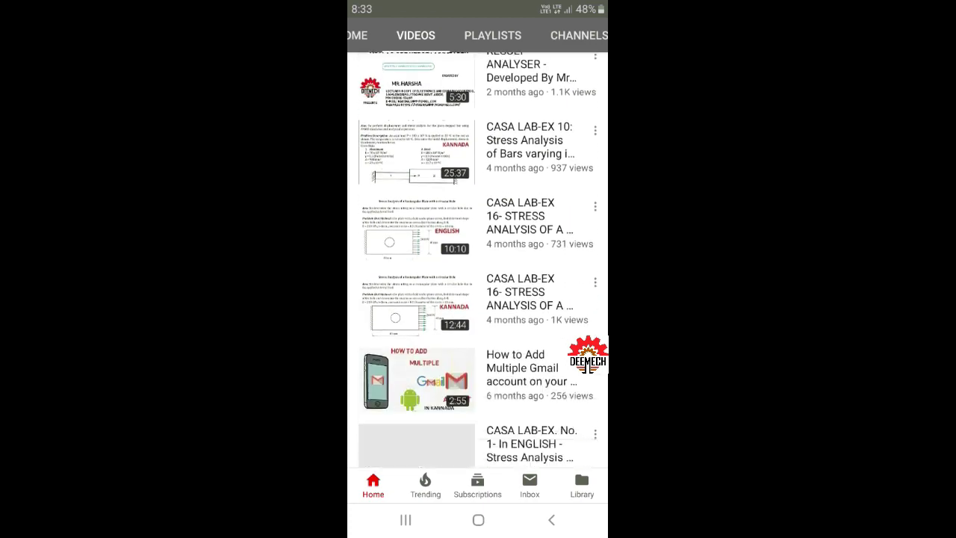
{"action": "scroll", "coordinate": [478, 261], "scroll_direction": "down", "scroll_amount": 10}
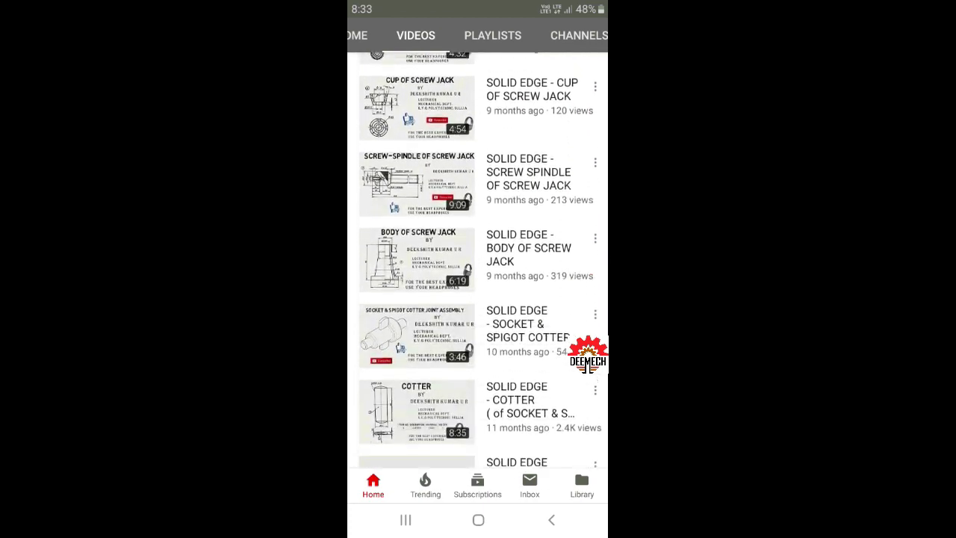
{"action": "left_click", "coordinate": [522, 329]}
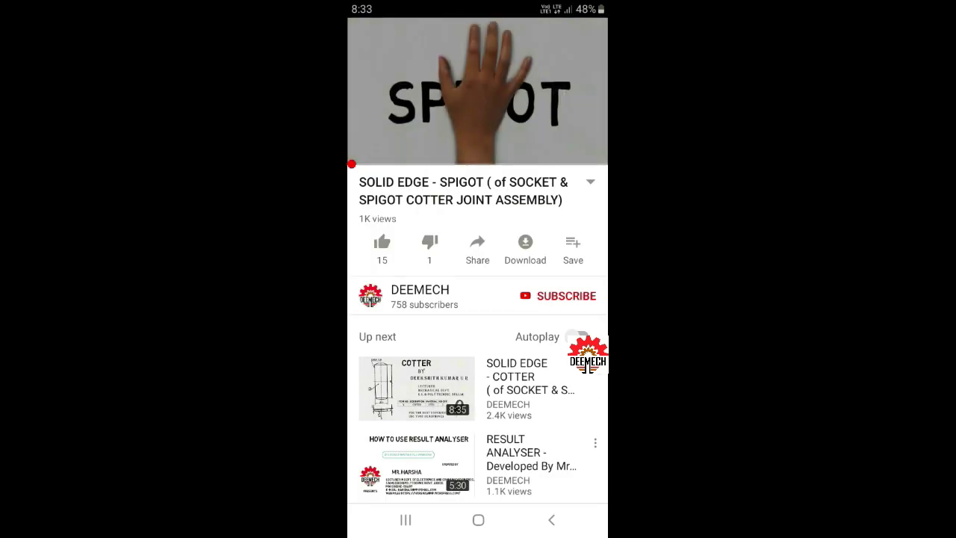
Step: Expand the SPIGOT video's description and like the video
{"action": "left_click", "coordinate": [463, 191]}
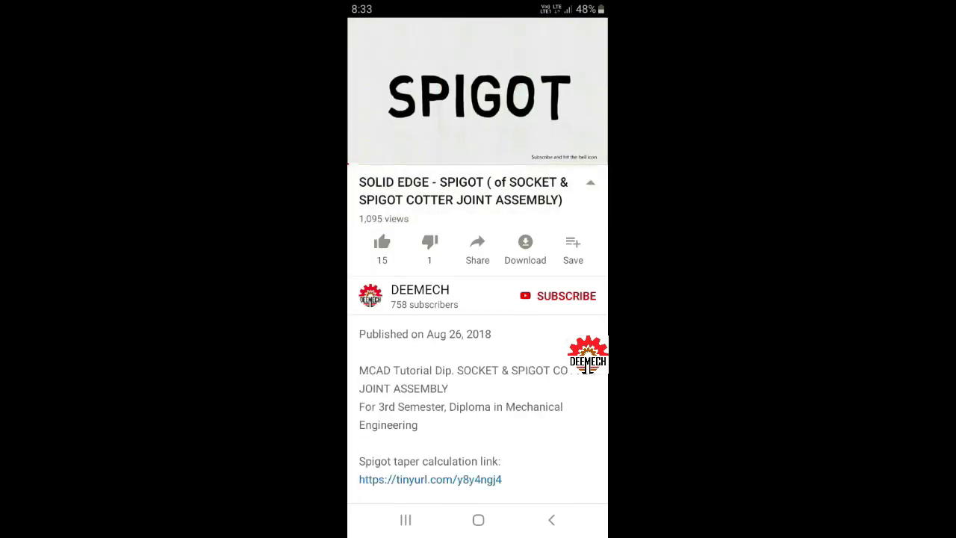
{"action": "scroll", "coordinate": [479, 336], "scroll_direction": "down", "scroll_amount": 5}
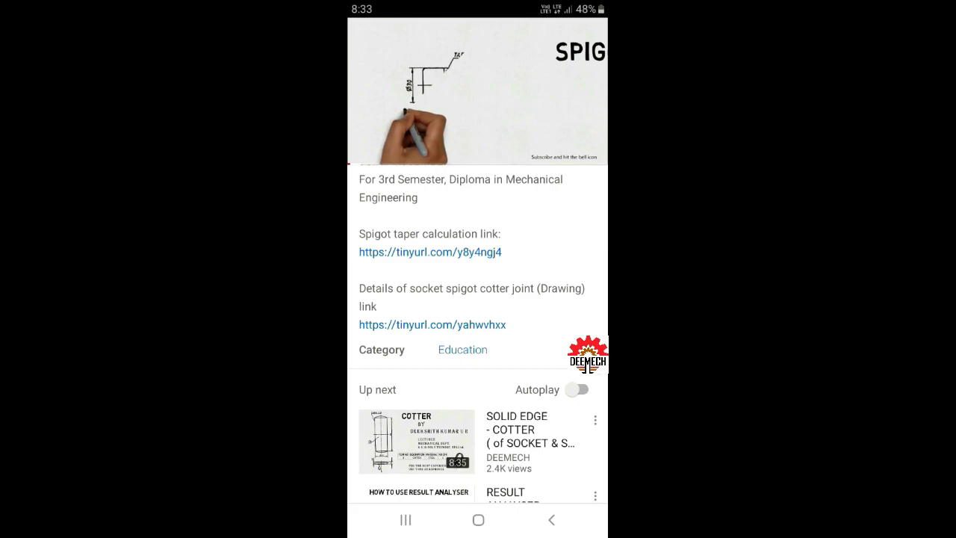
{"action": "scroll", "coordinate": [478, 336], "scroll_direction": "up", "scroll_amount": 1}
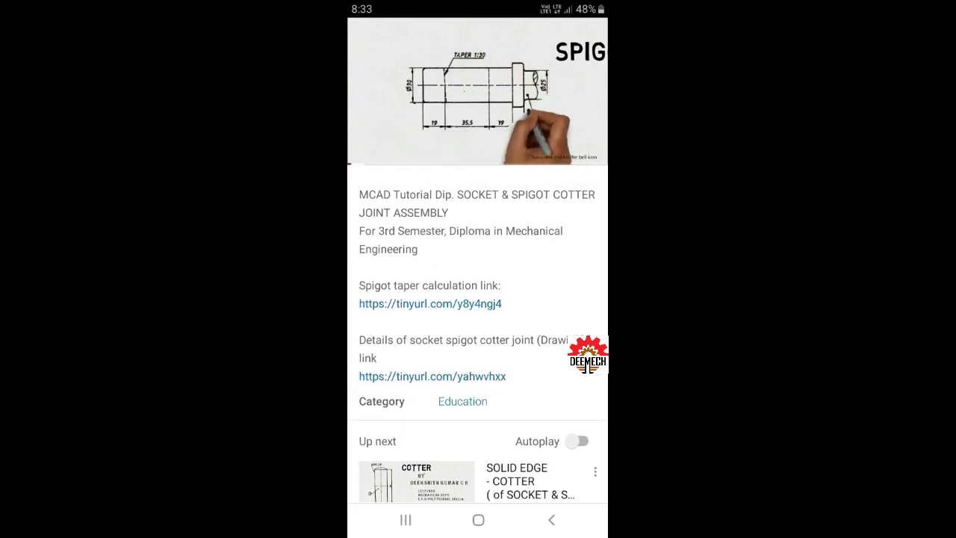
{"action": "scroll", "coordinate": [478, 337], "scroll_direction": "up", "scroll_amount": 3}
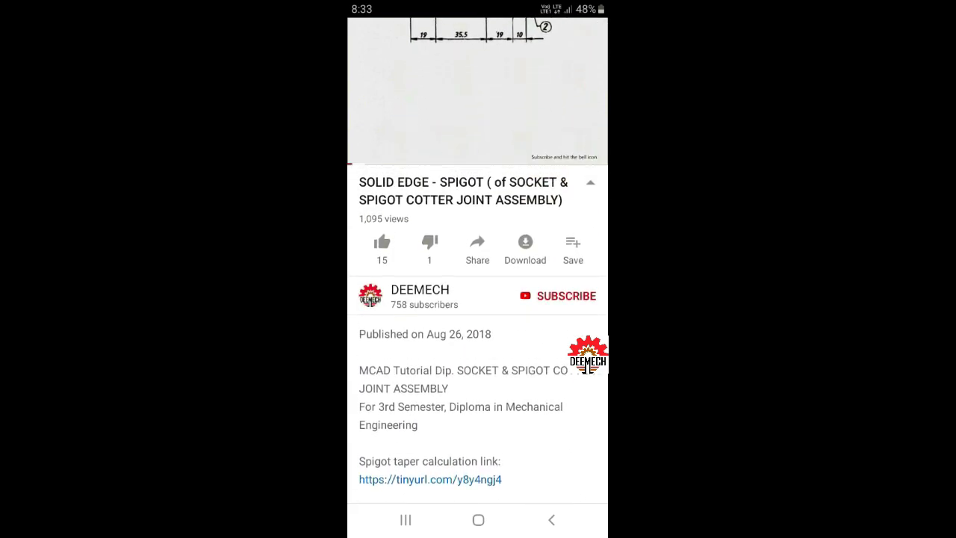
{"action": "left_click", "coordinate": [381, 243]}
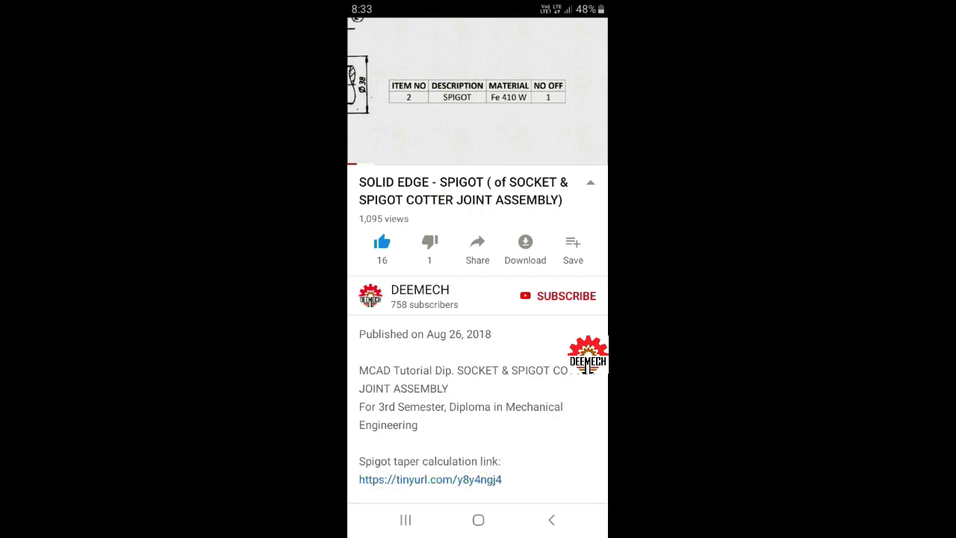
Step: Subscribe to DEEMECH with all notifications on, then scroll down to the comments
{"action": "left_click", "coordinate": [558, 296]}
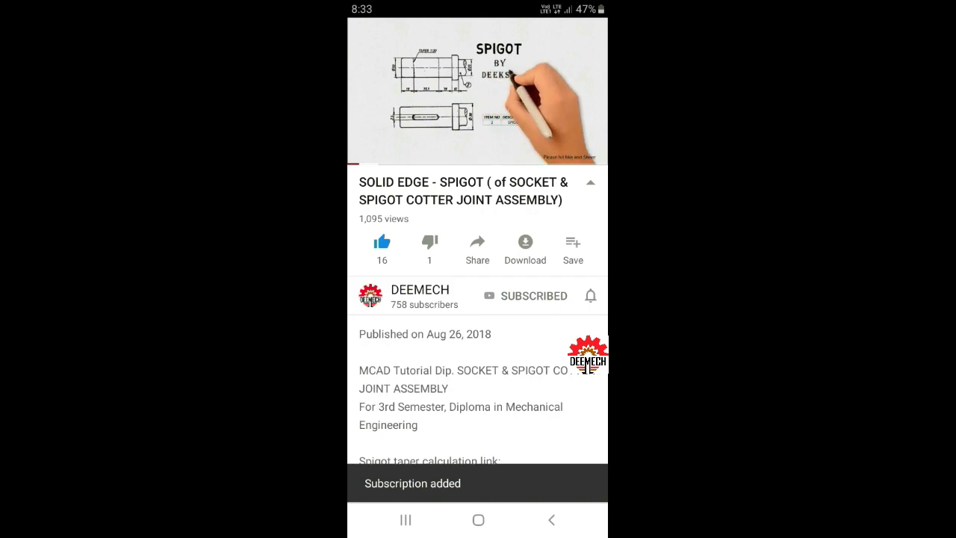
{"action": "left_click", "coordinate": [590, 296]}
{"action": "left_click", "coordinate": [538, 261]}
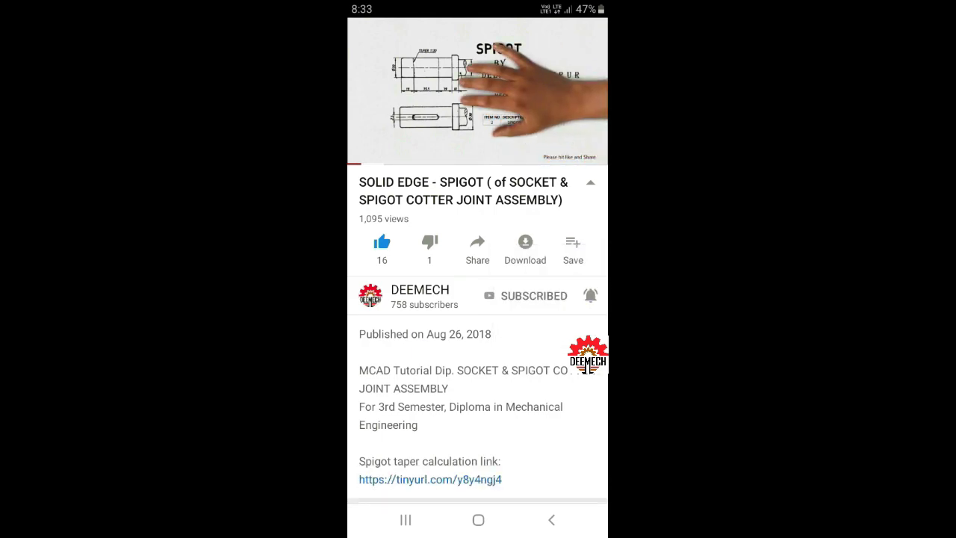
{"action": "scroll", "coordinate": [478, 329], "scroll_direction": "down", "scroll_amount": 5}
{"action": "scroll", "coordinate": [478, 337], "scroll_direction": "down", "scroll_amount": 15}
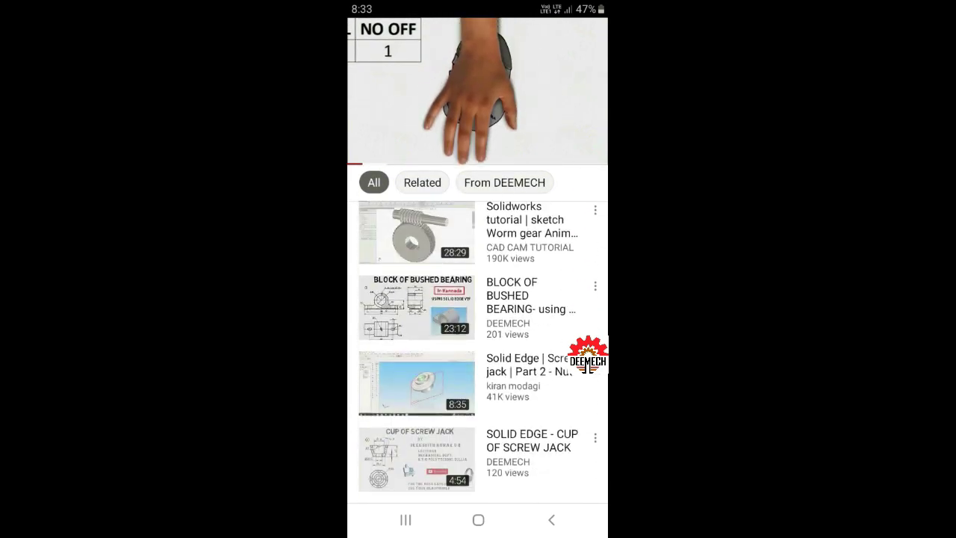
{"action": "scroll", "coordinate": [479, 336], "scroll_direction": "down", "scroll_amount": 5}
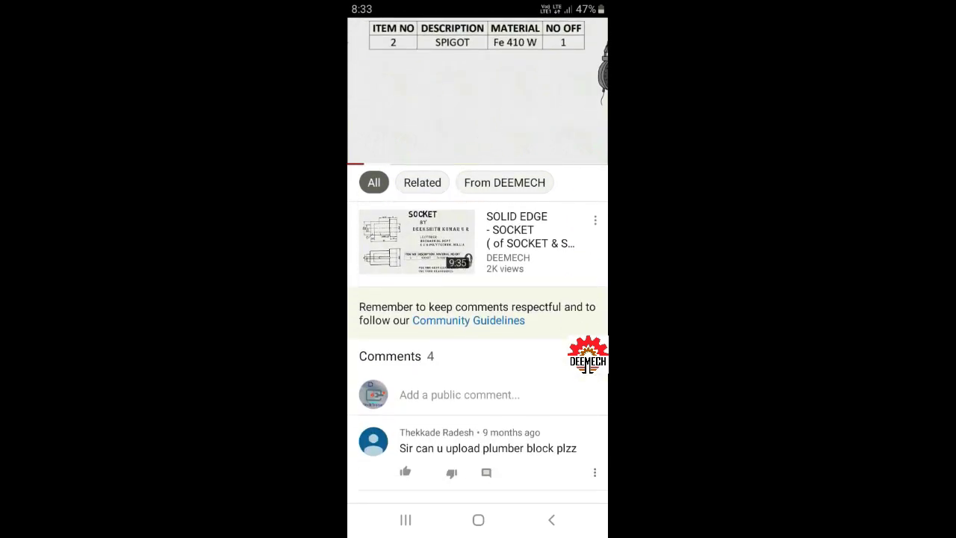